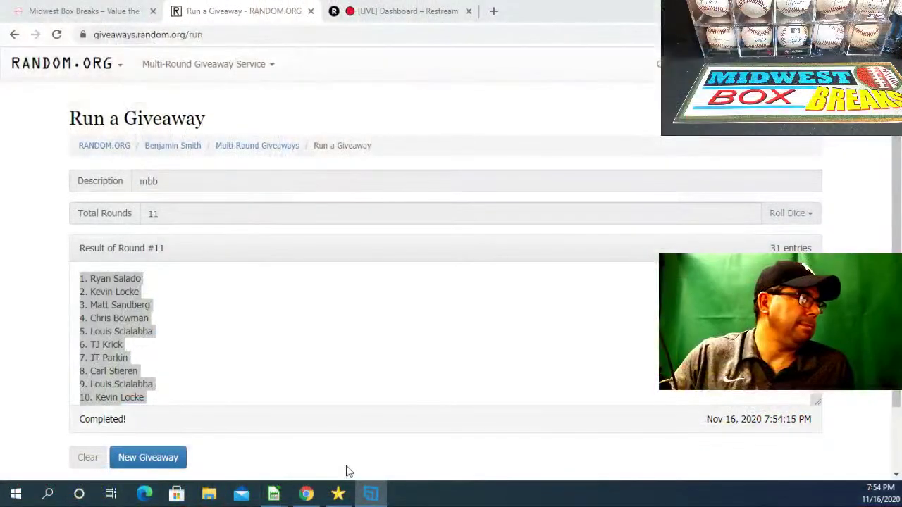
Switch to the Threads snapshots random.ods spreadsheet and copy the team names from Angels to Yankees in column A.
mouse_move(273, 494)
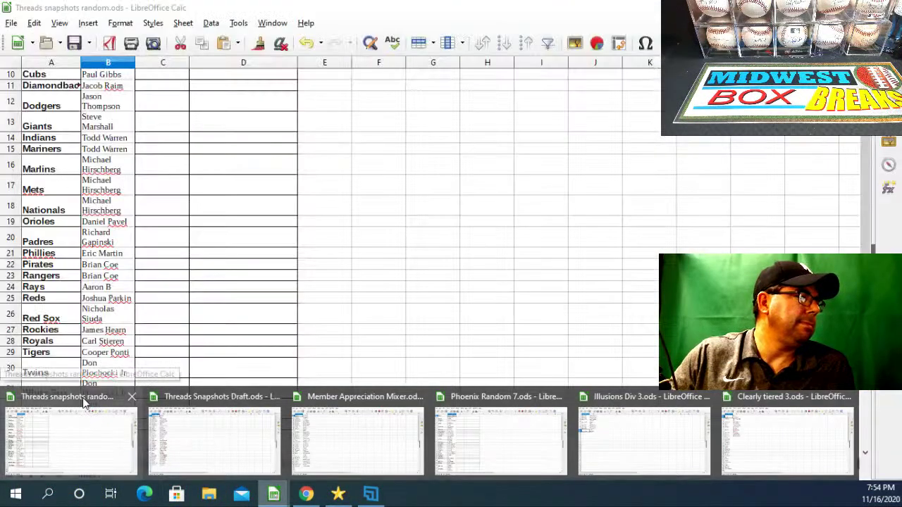
left_click(84, 409)
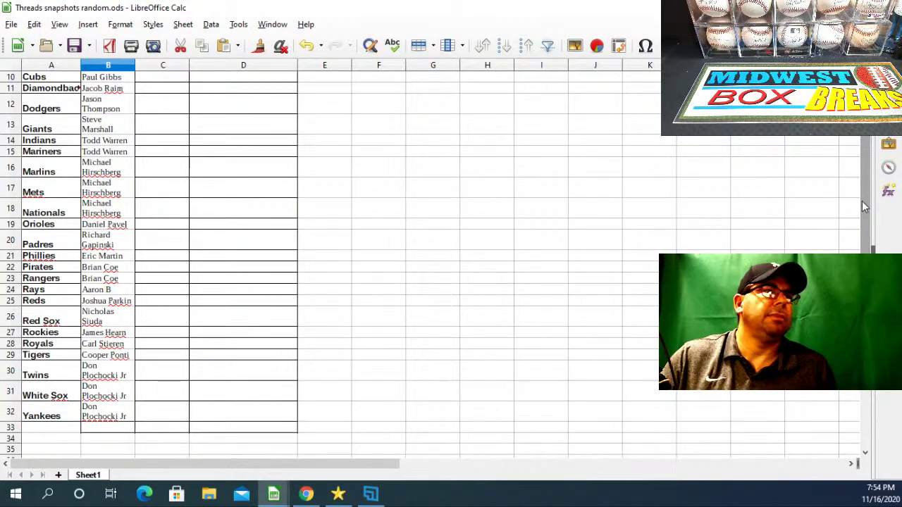
left_click_drag(862, 201, 862, 141)
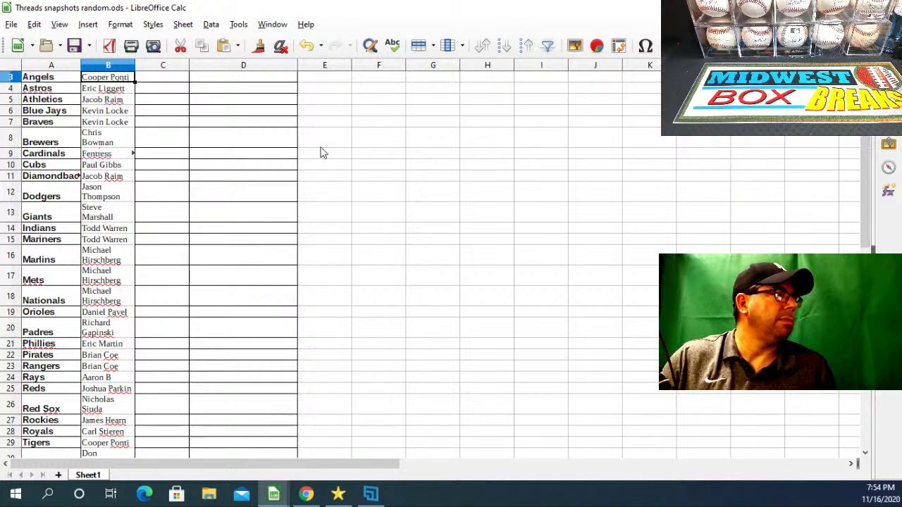
left_click_drag(60, 80, 60, 423)
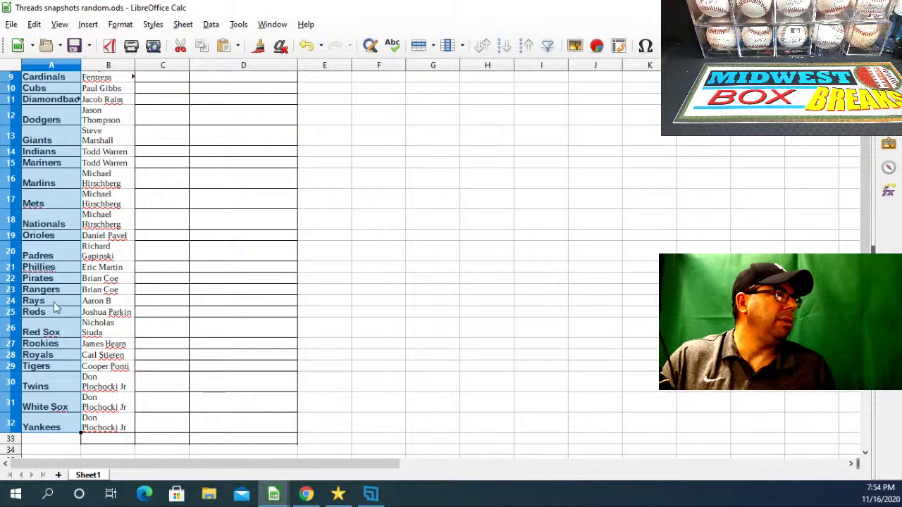
right_click(56, 182)
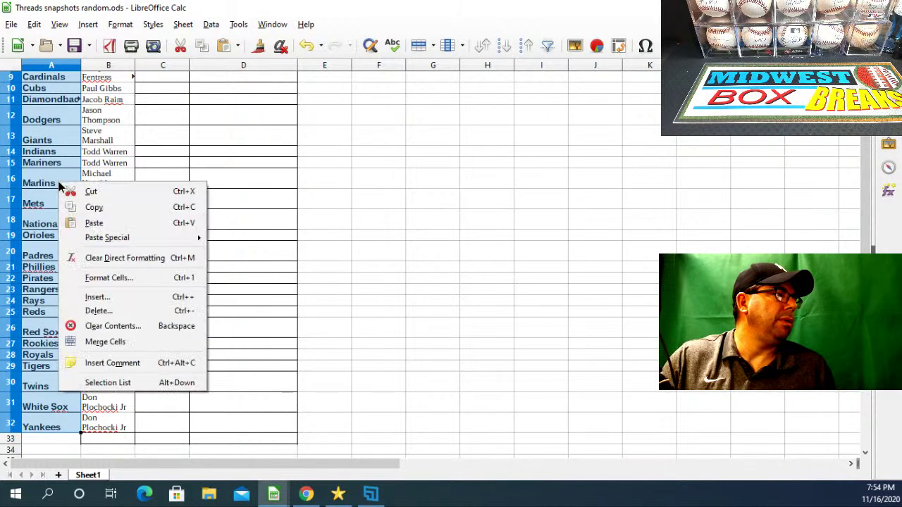
left_click(95, 207)
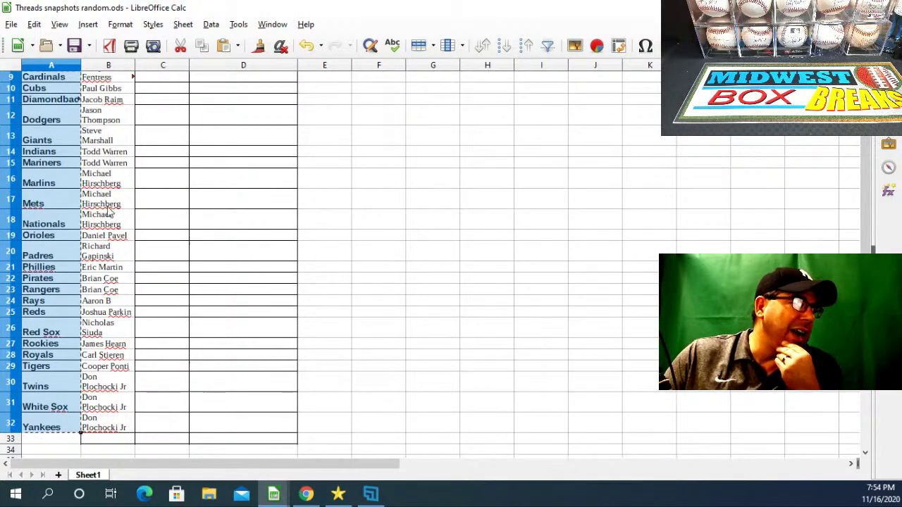
right_click(69, 202)
left_click(111, 229)
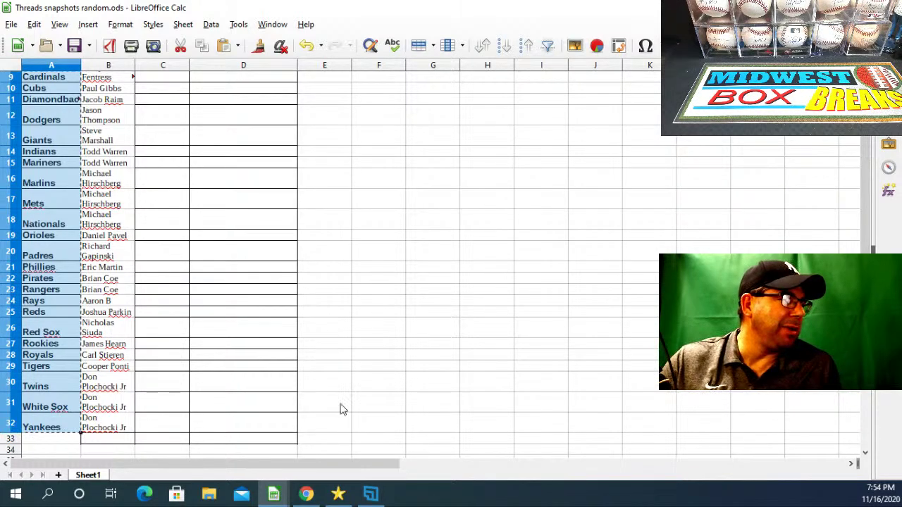
Switch to the RANDOM.ORG page in Chrome, start a new giveaway and paste the copied team names as plain-text entries.
left_click(306, 494)
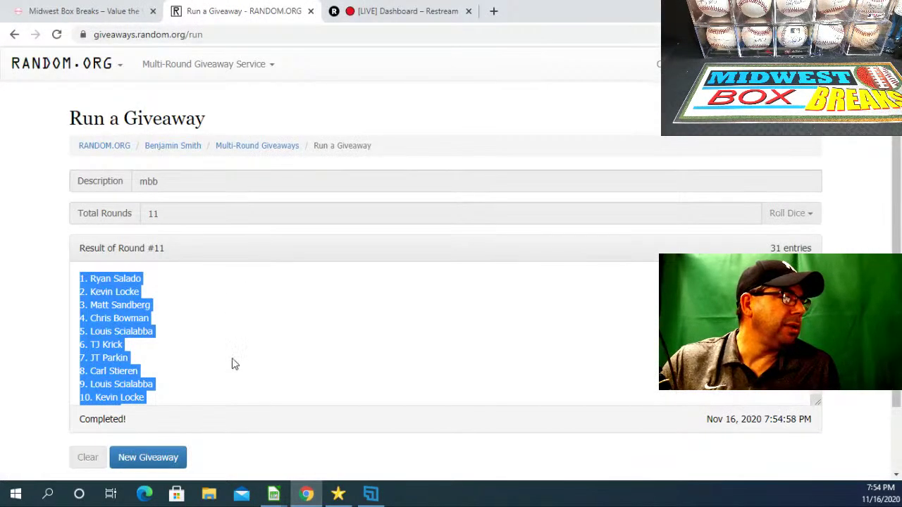
left_click(151, 458)
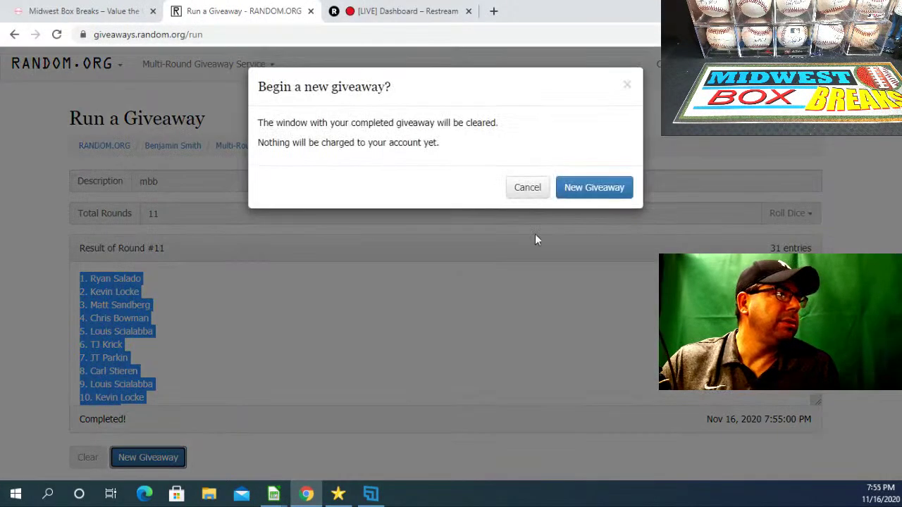
left_click(590, 198)
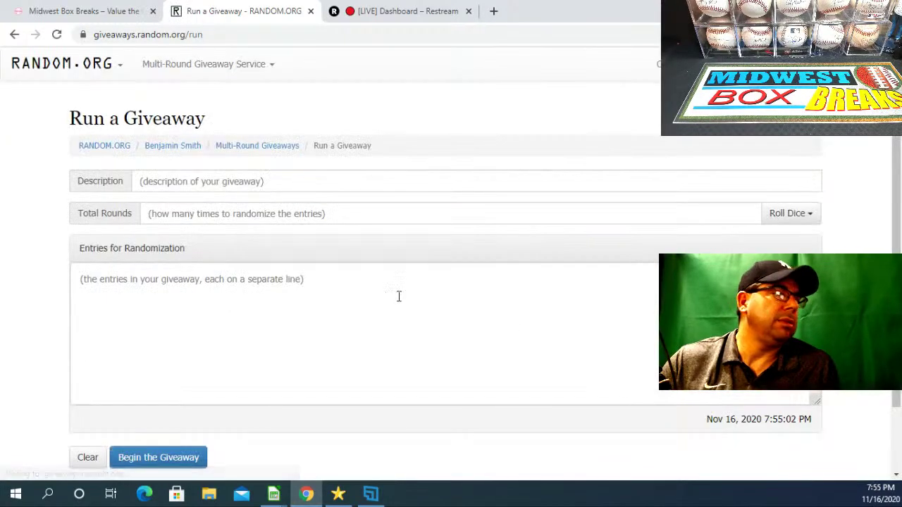
left_click(105, 284)
right_click(105, 285)
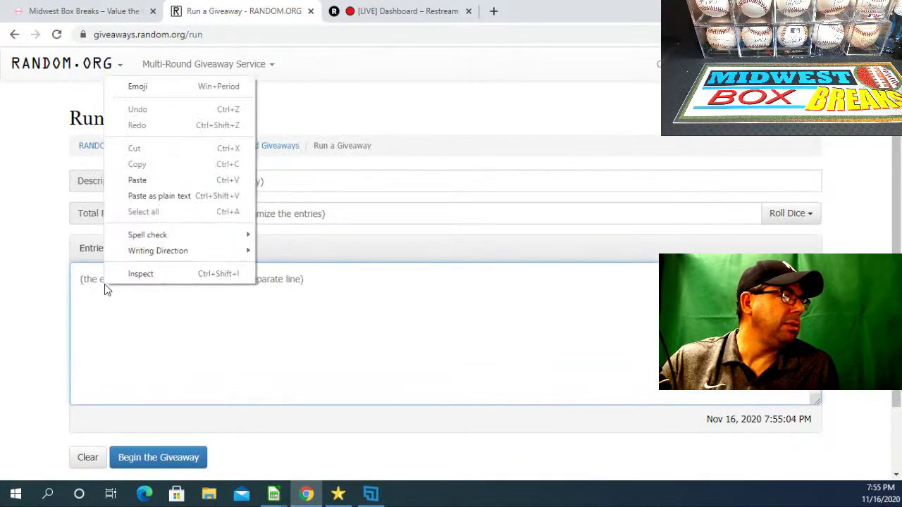
left_click(146, 197)
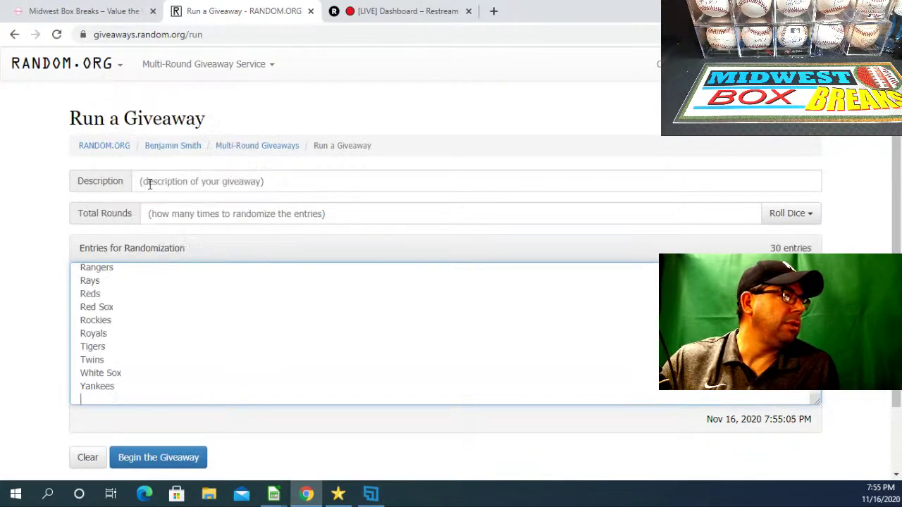
Set the giveaway description to mbb and roll three dice (3d6) to fill in the total rounds.
left_click(202, 184)
type("mbb")
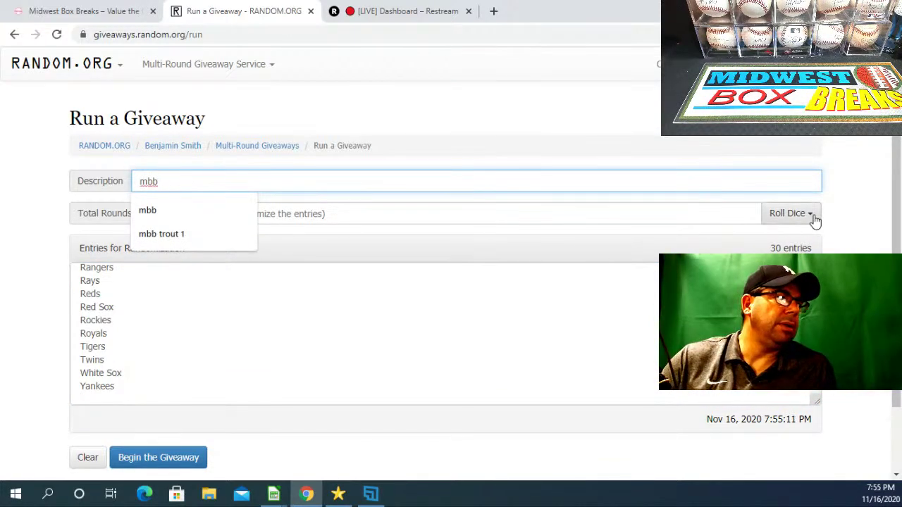
left_click(785, 221)
left_click(768, 256)
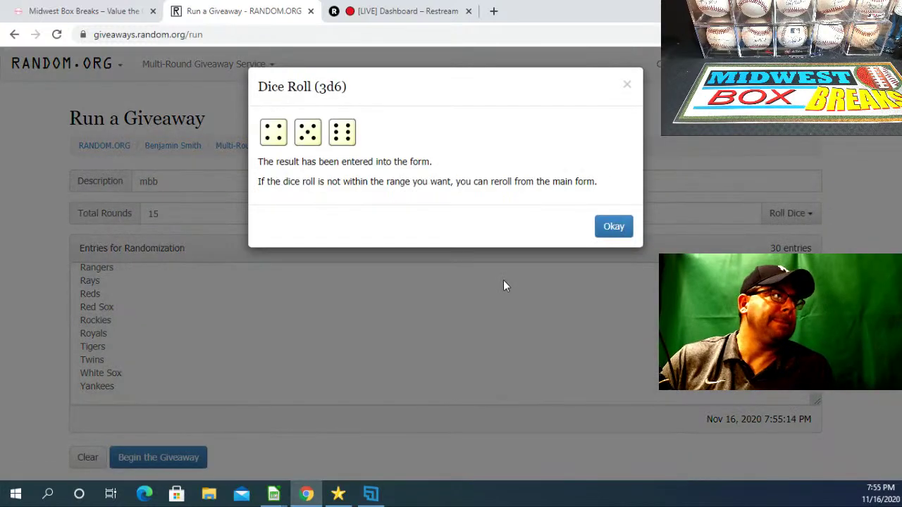
left_click(614, 229)
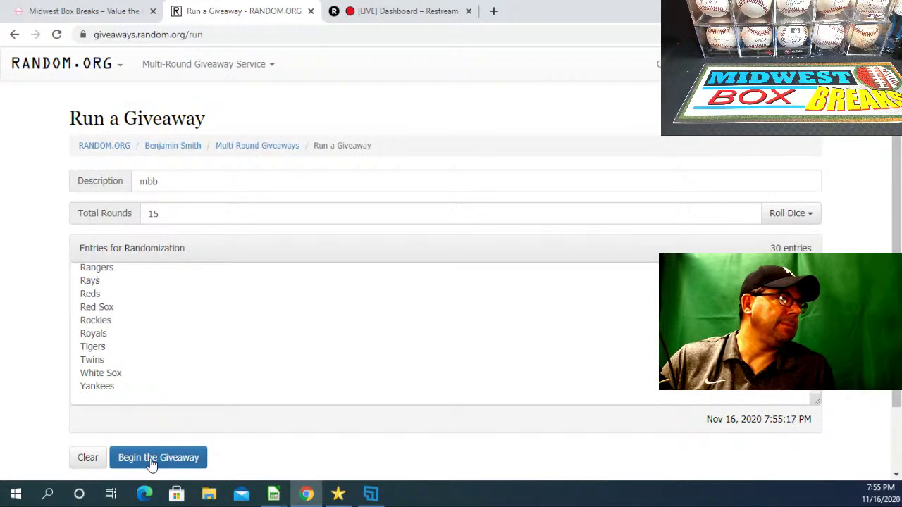
Begin the giveaway and run all 15 randomization rounds of the team list.
left_click(151, 465)
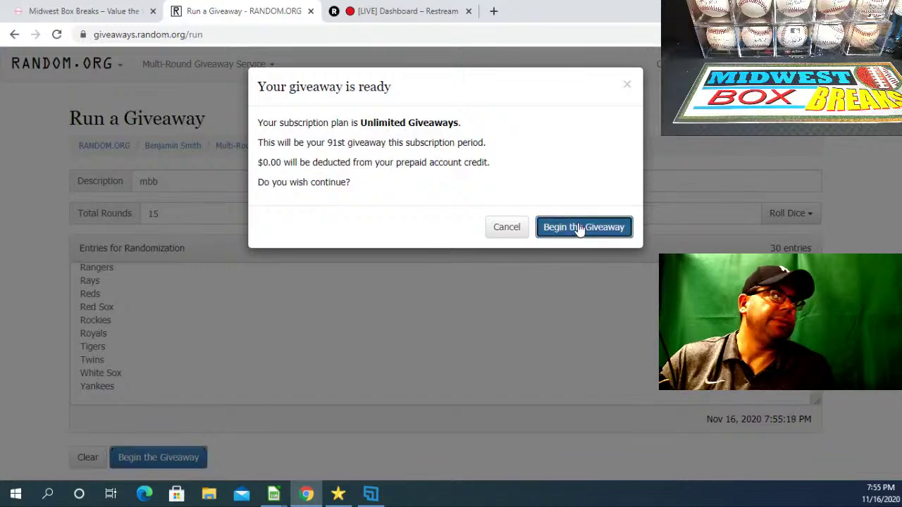
left_click(578, 228)
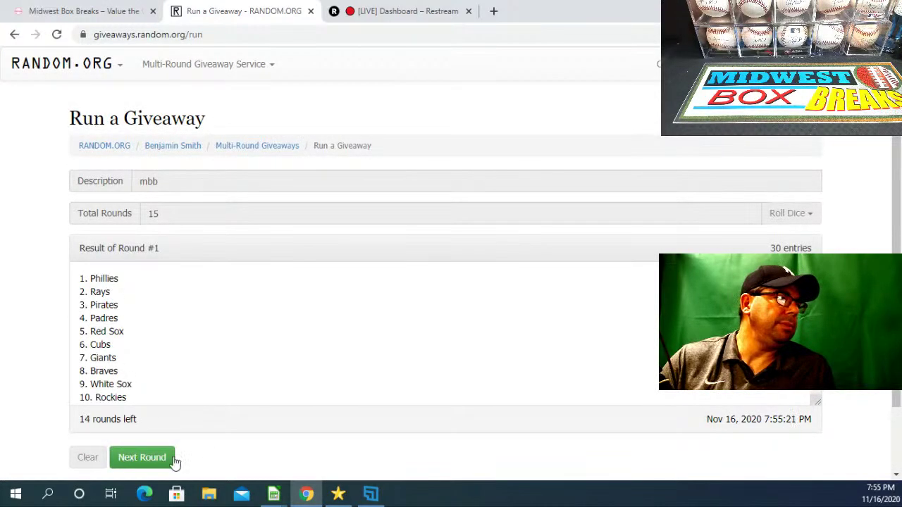
left_click(151, 460)
left_click(151, 460)
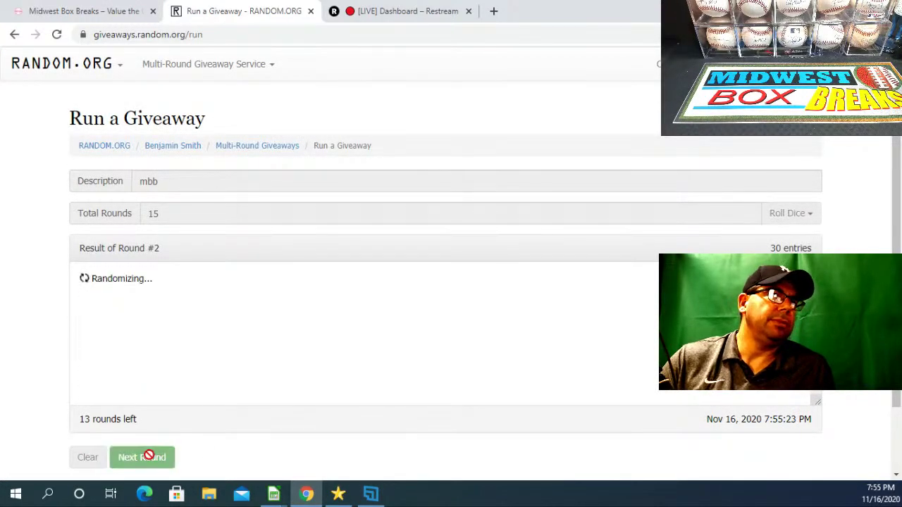
left_click(150, 460)
left_click(150, 460)
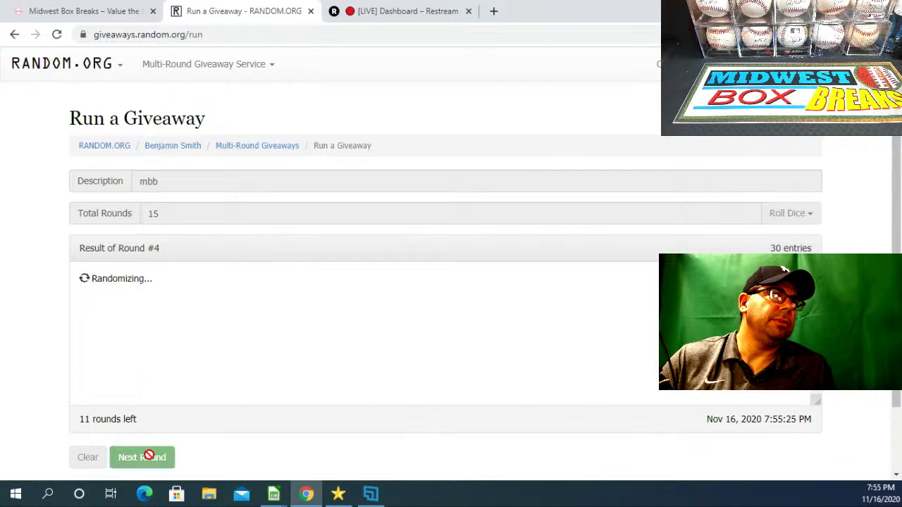
left_click(151, 459)
left_click(150, 457)
left_click(149, 458)
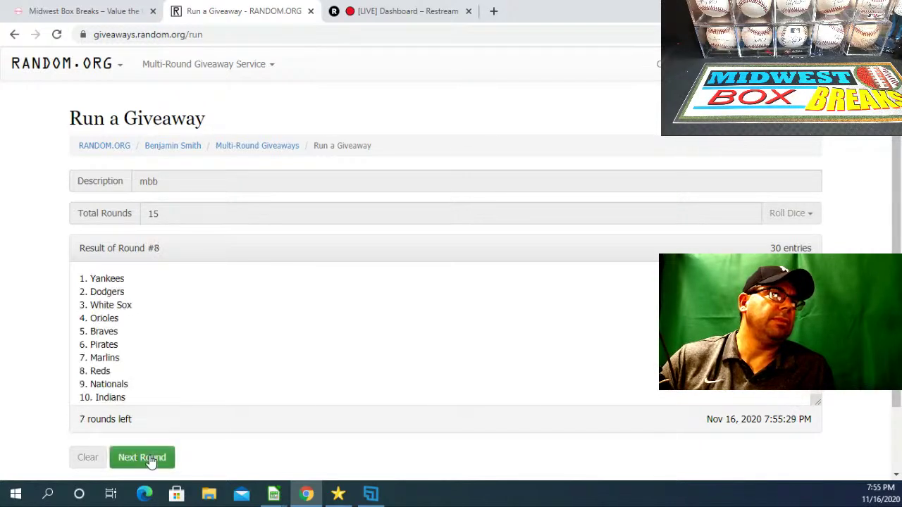
left_click(151, 459)
left_click(149, 456)
left_click(149, 457)
left_click(149, 457)
left_click(149, 457)
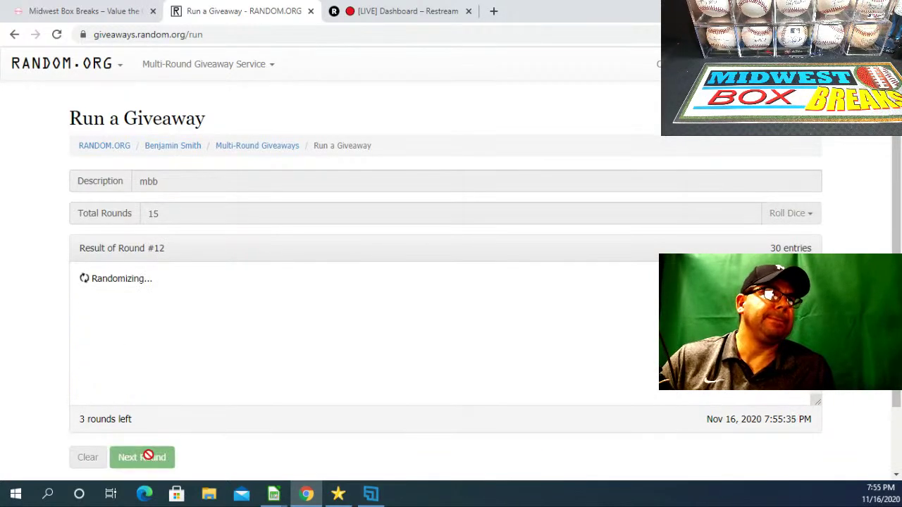
left_click(149, 457)
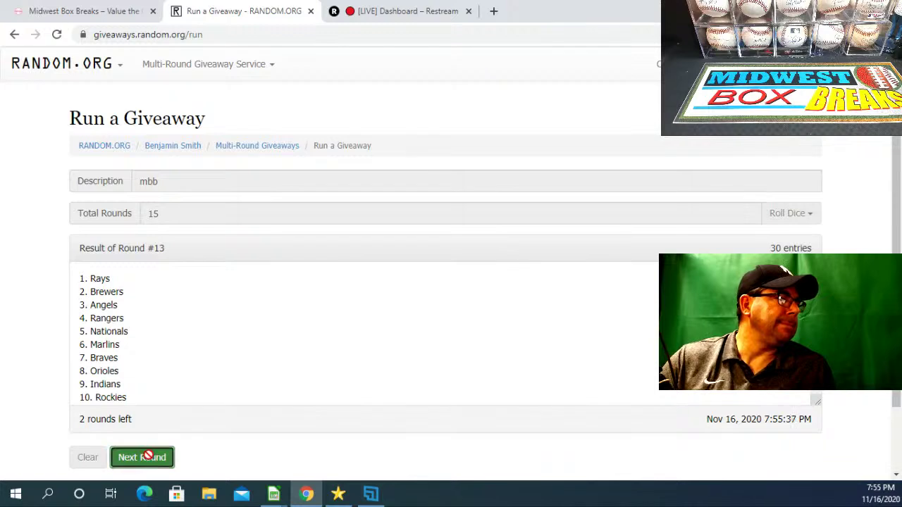
left_click(149, 458)
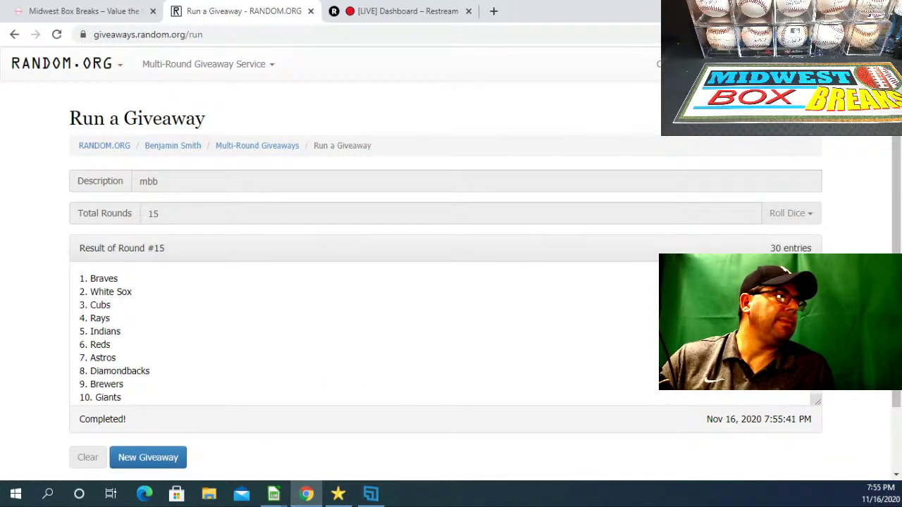
Copy the complete numbered team list, entries 1 to 30, from the result of round 15.
scroll(212, 331, "down", 5)
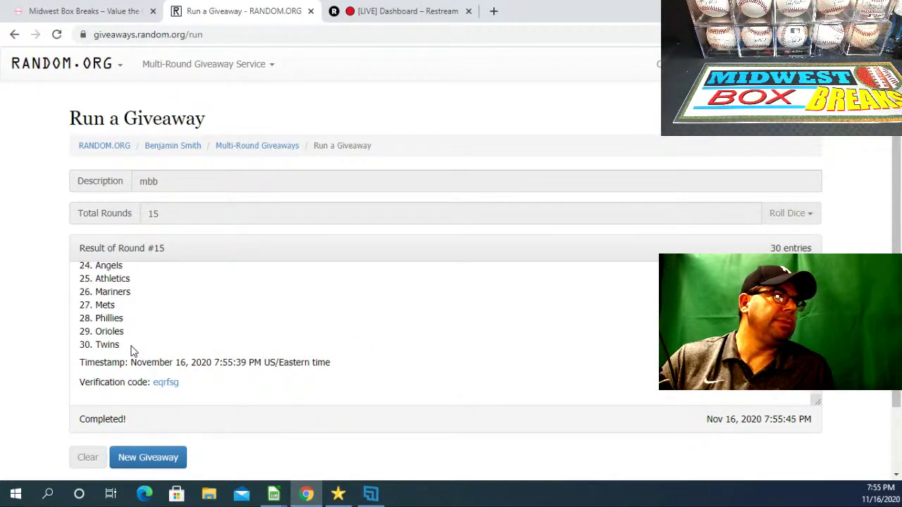
left_click_drag(119, 345, 83, 285)
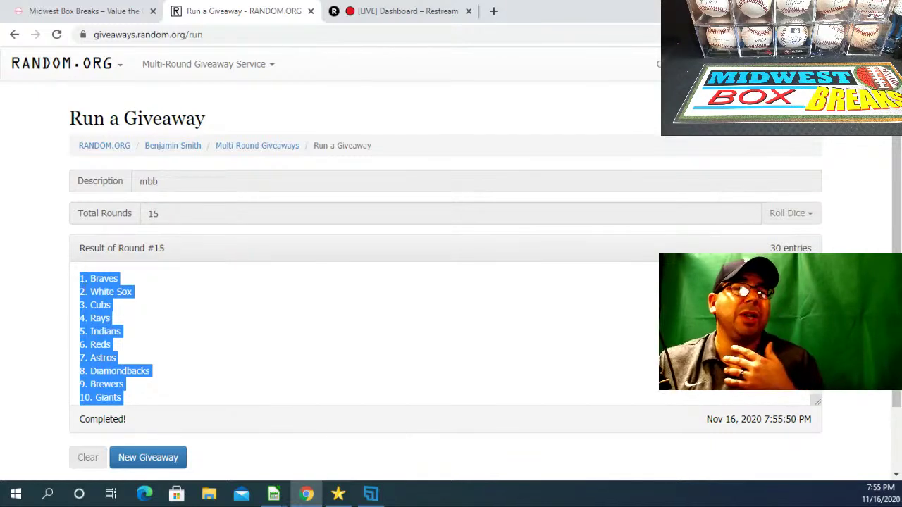
right_click(106, 296)
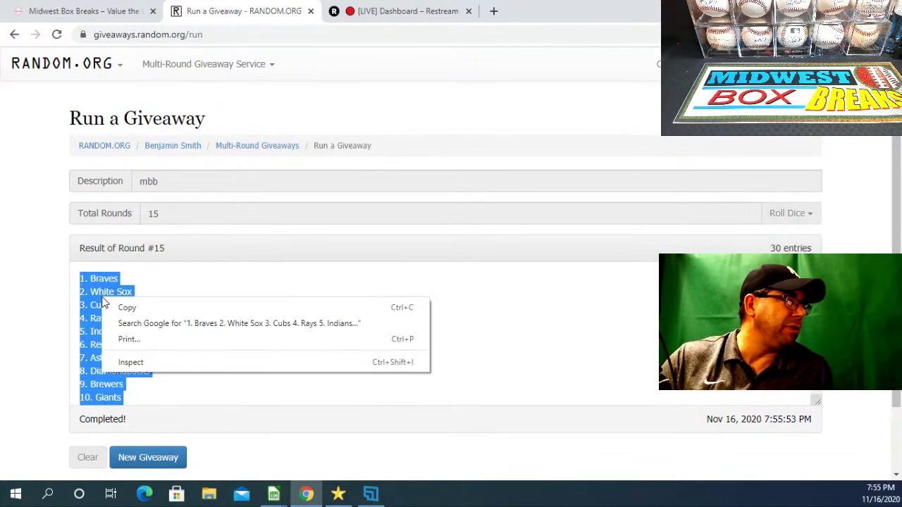
left_click(139, 309)
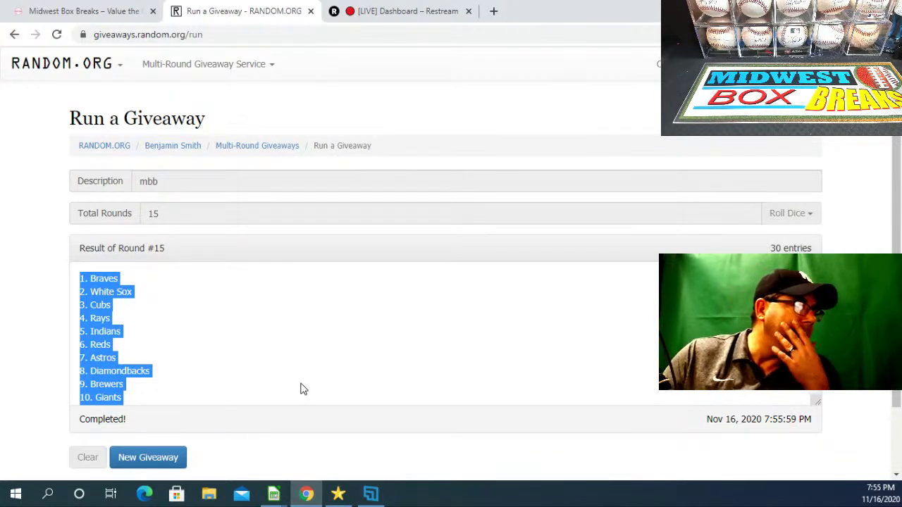
right_click(96, 318)
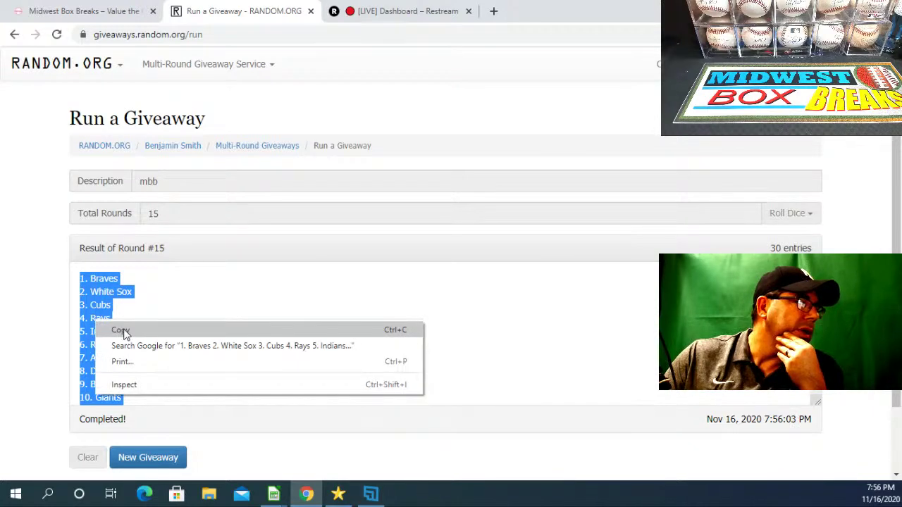
left_click(120, 330)
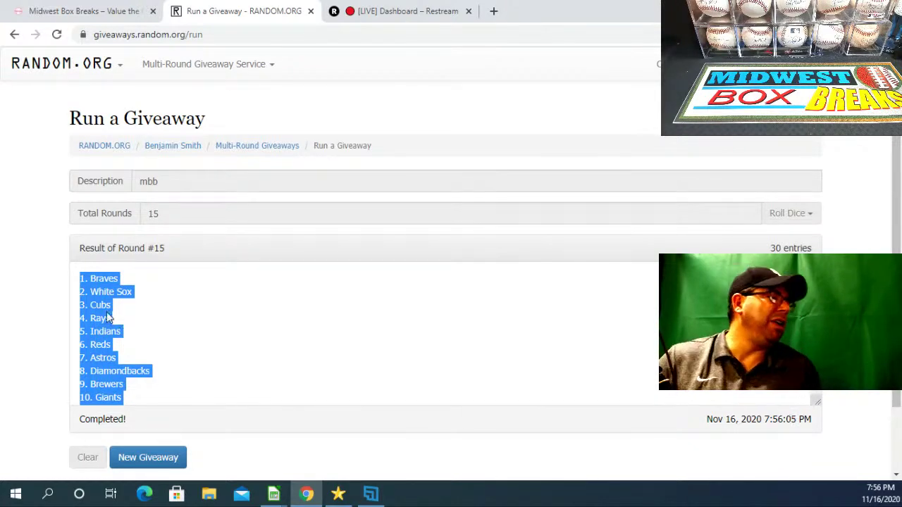
right_click(96, 318)
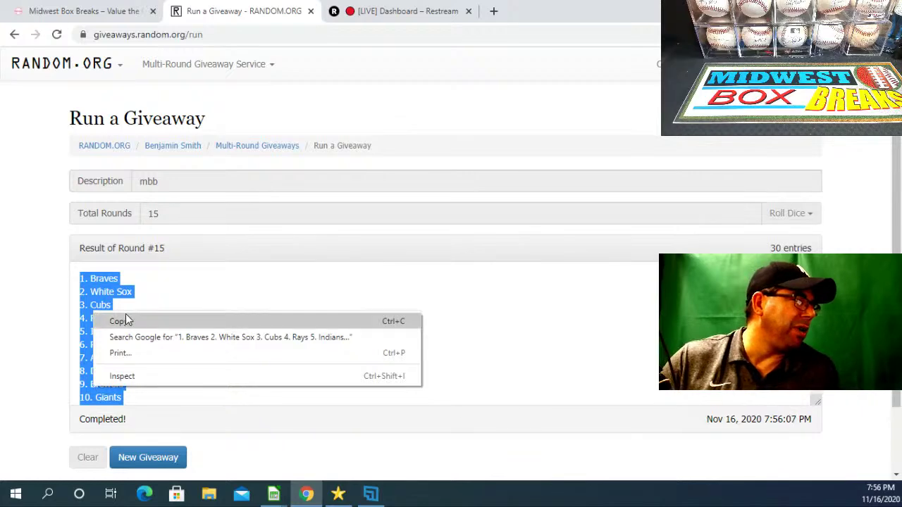
left_click(125, 323)
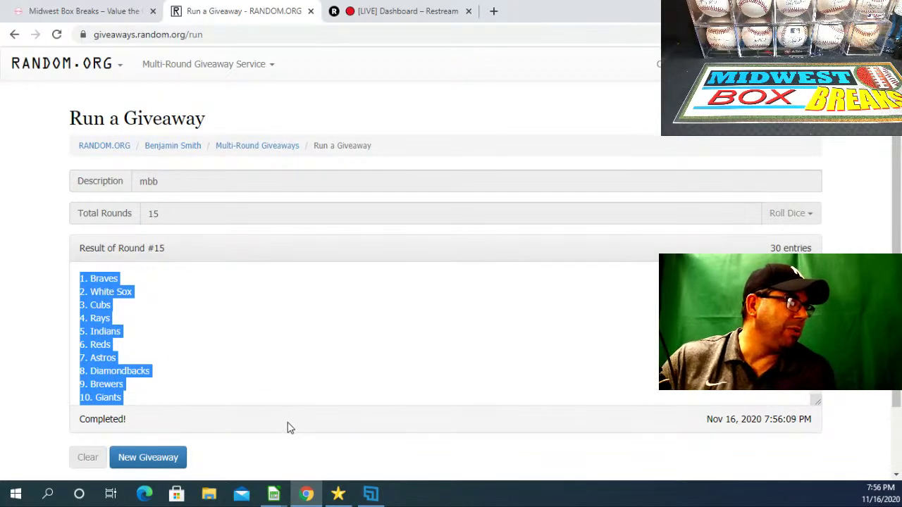
Switch back to Threads snapshots random.ods in LibreOffice Calc and clear the team names from A3:A32, keeping the formats.
left_click(275, 493)
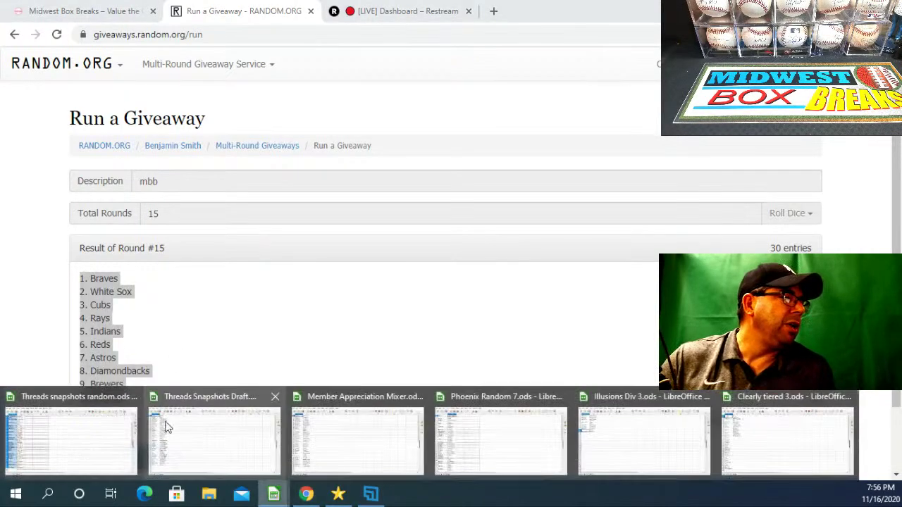
left_click(75, 431)
right_click(55, 198)
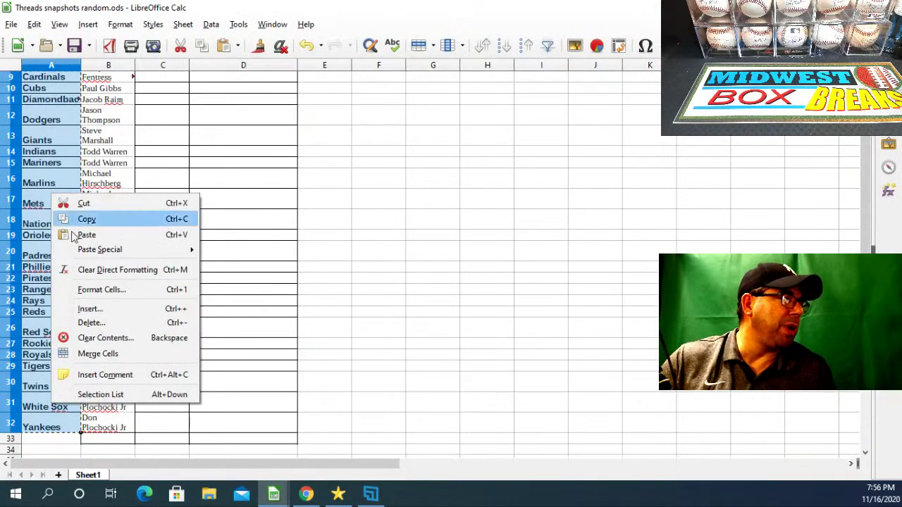
left_click(114, 340)
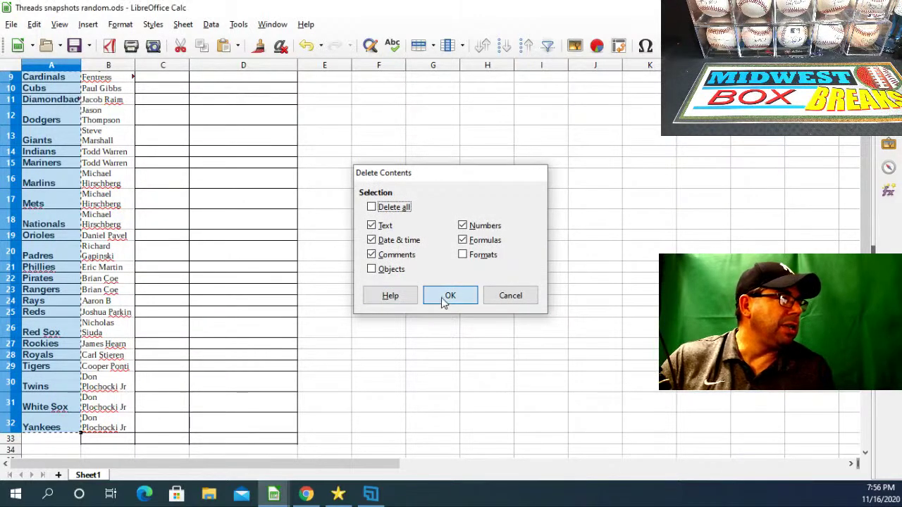
left_click(447, 297)
Paste the copied shuffled team list into column A starting at A3.
left_click_drag(868, 205, 868, 197)
right_click(51, 76)
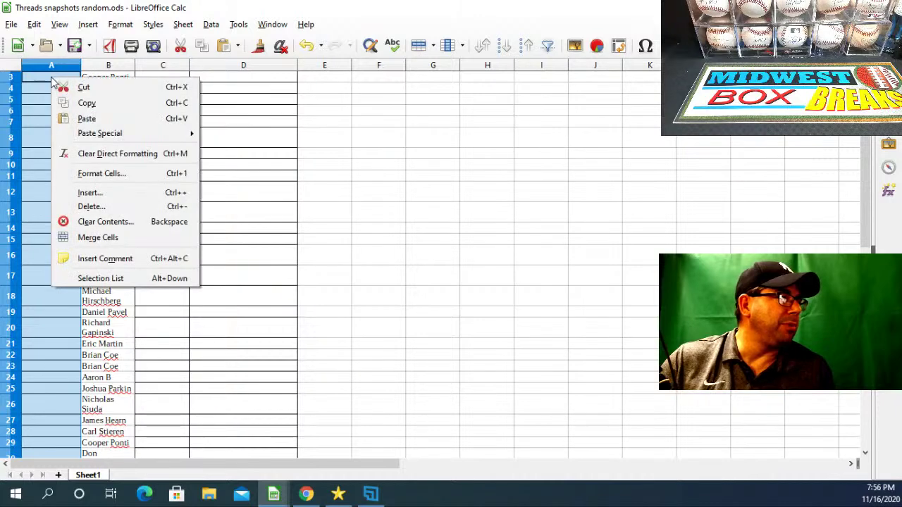
left_click(92, 120)
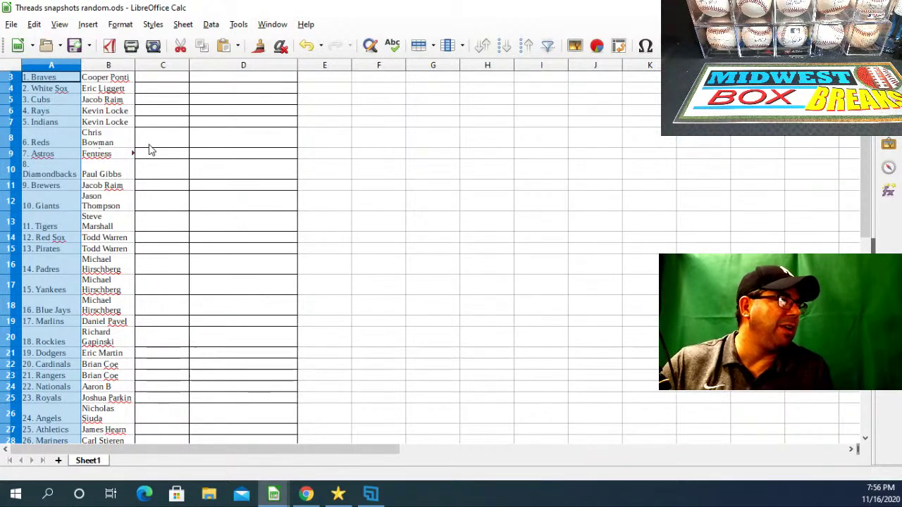
Copy the participant names in B3:B32.
left_click_drag(99, 82, 90, 402)
left_click_drag(98, 439, 116, 398)
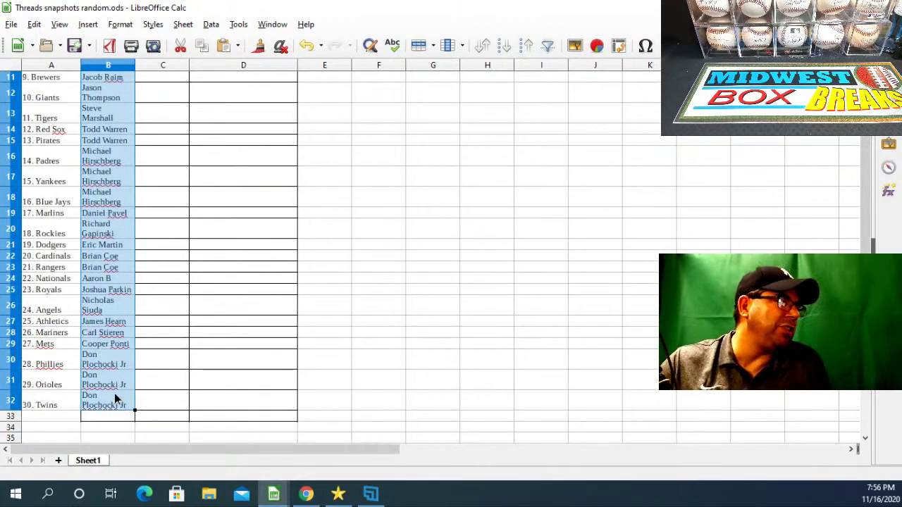
right_click(121, 184)
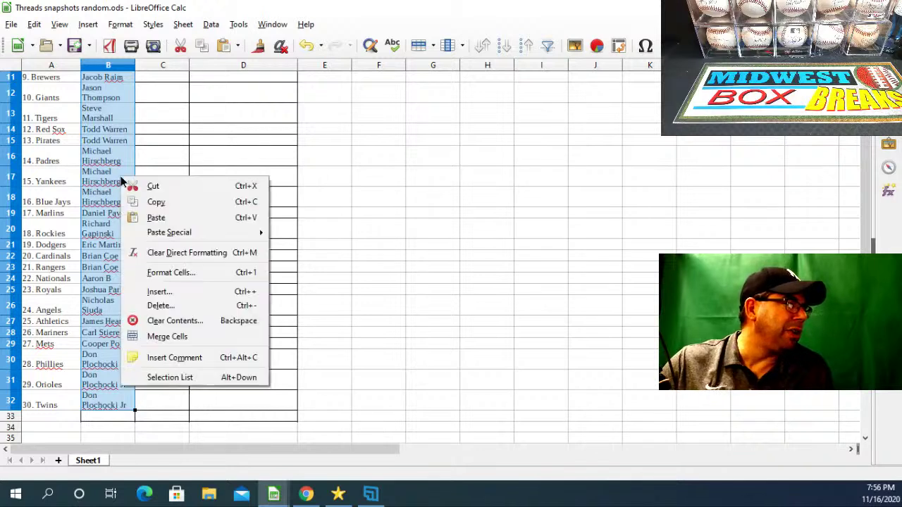
left_click(157, 202)
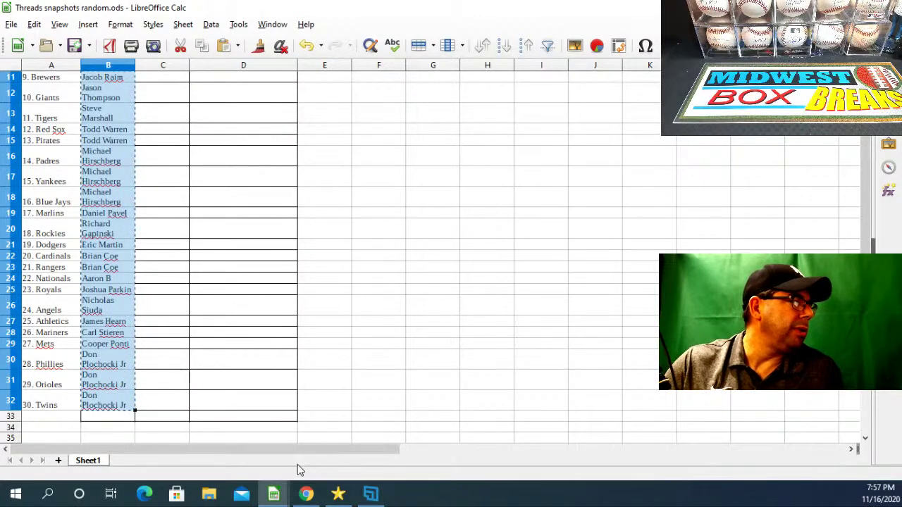
Switch to RANDOM.ORG in Chrome, start a new giveaway and paste the participant names as the entries for randomization.
left_click(305, 493)
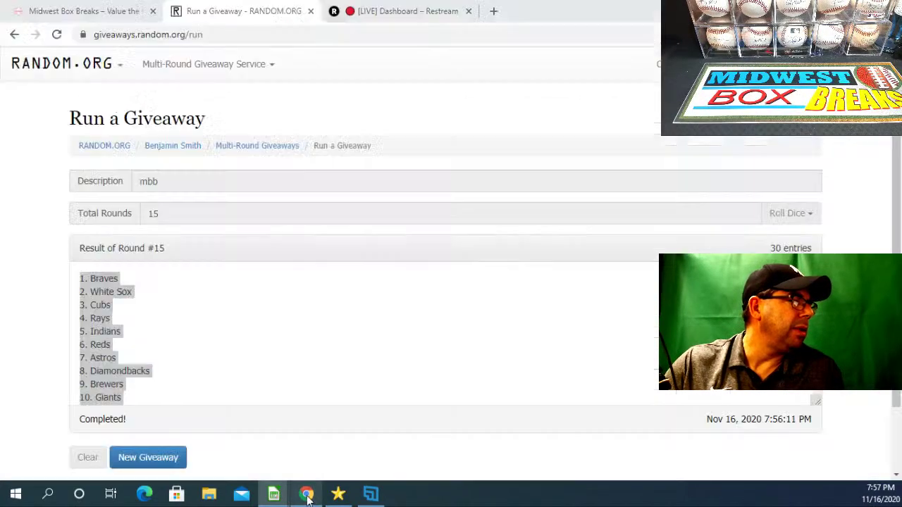
left_click(158, 463)
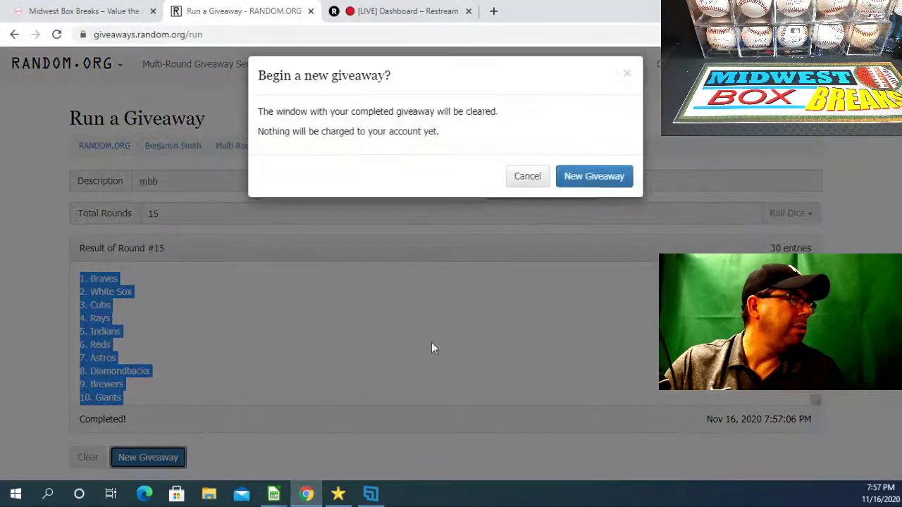
left_click(599, 189)
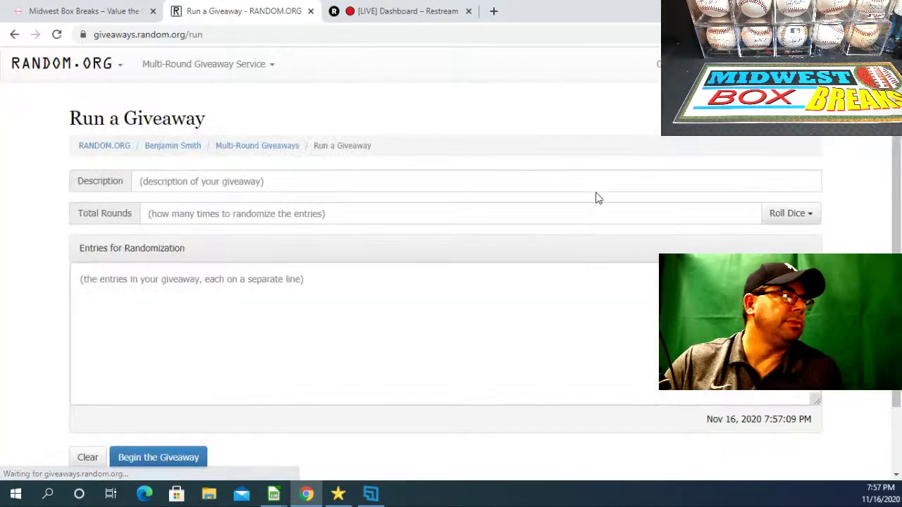
right_click(95, 283)
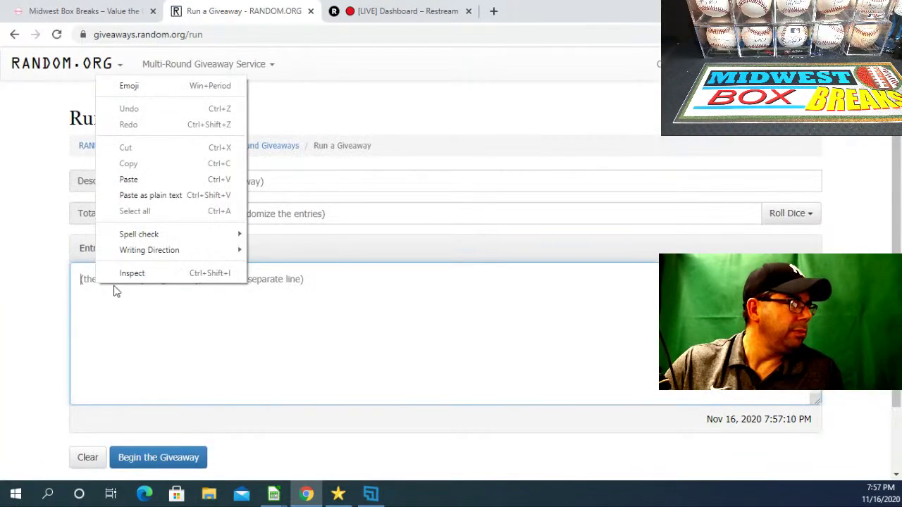
left_click(153, 182)
Set the new giveaway's description to mbb and roll three dice (3d6) to fill in the total rounds.
left_click(167, 183)
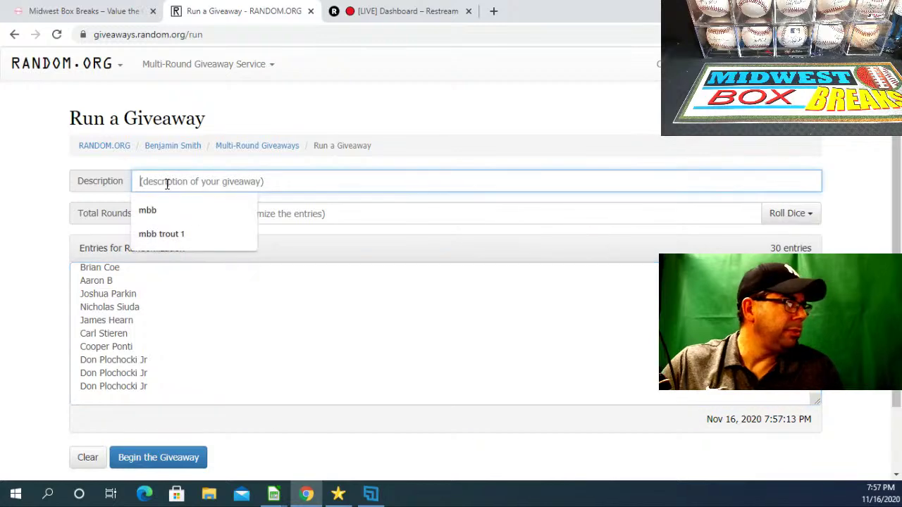
type("mbb")
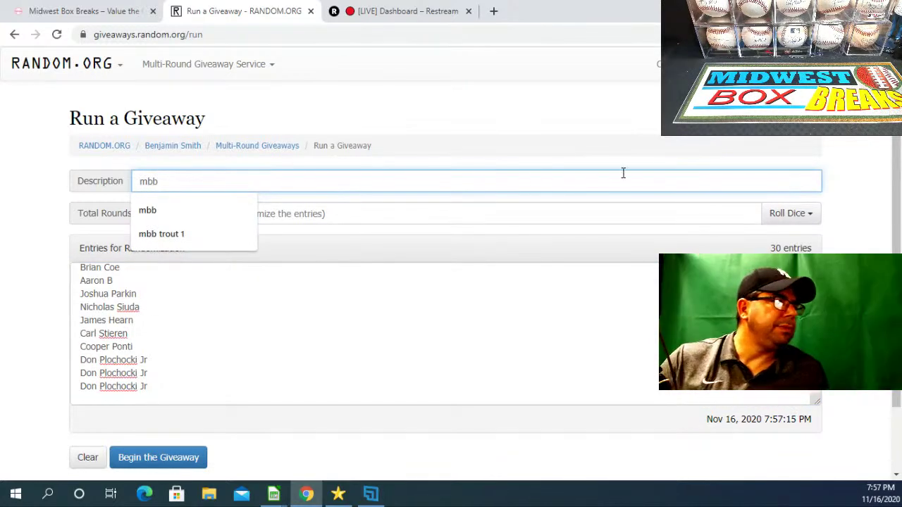
left_click(807, 217)
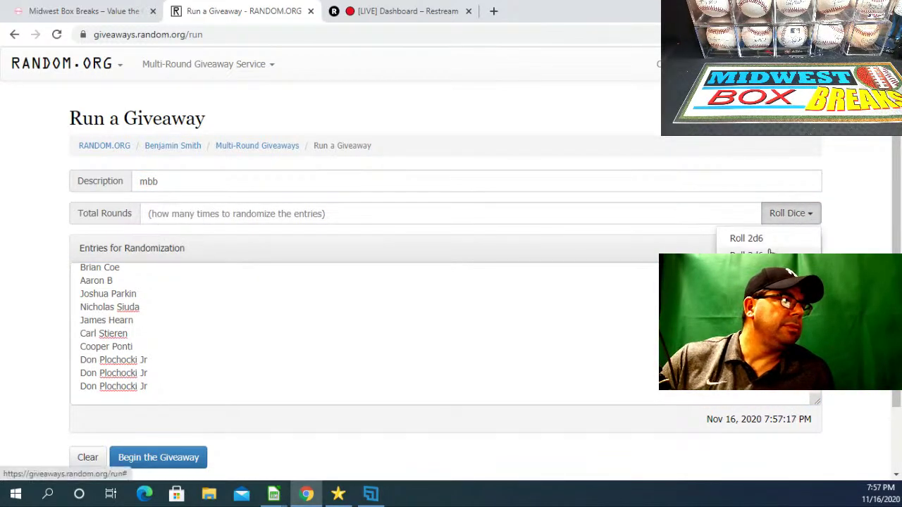
left_click(762, 255)
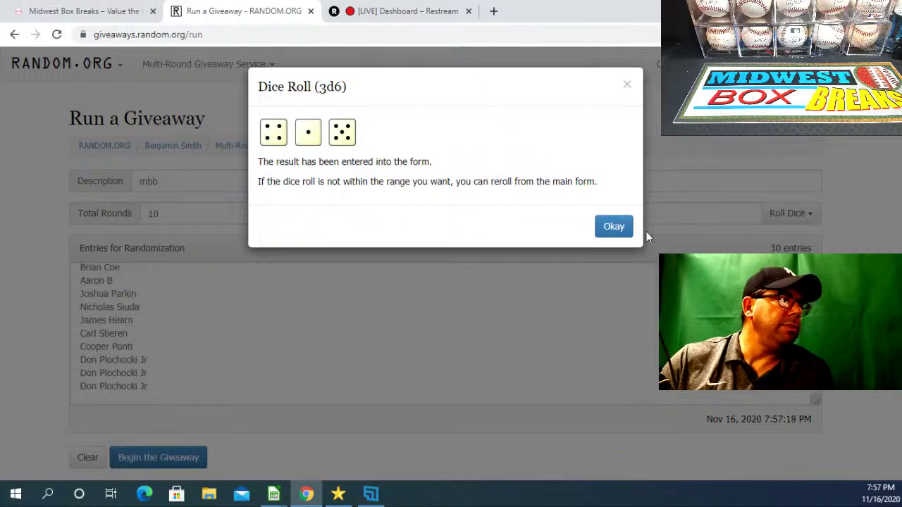
left_click(614, 226)
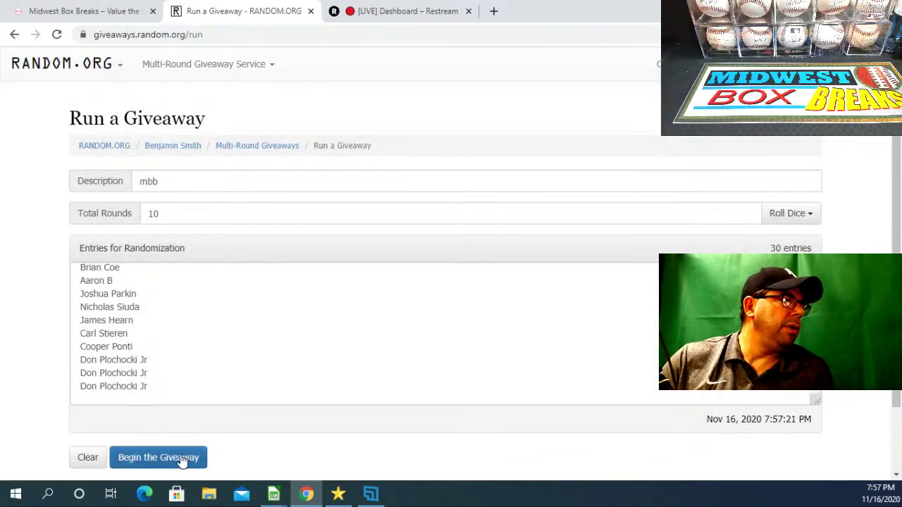
Try to begin the 10-round giveaway of the participant names.
left_click(183, 460)
left_click(572, 226)
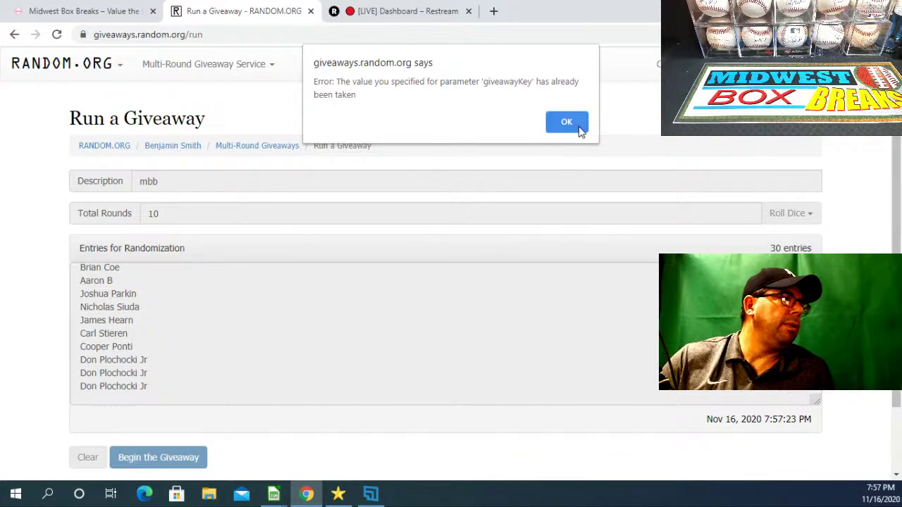
left_click(568, 124)
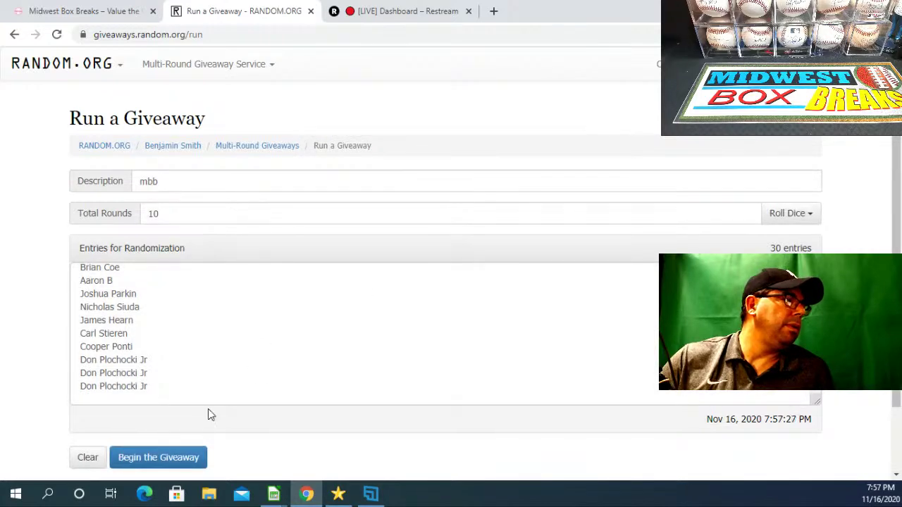
Begin the participant giveaway again and run all 10 randomization rounds.
left_click(161, 459)
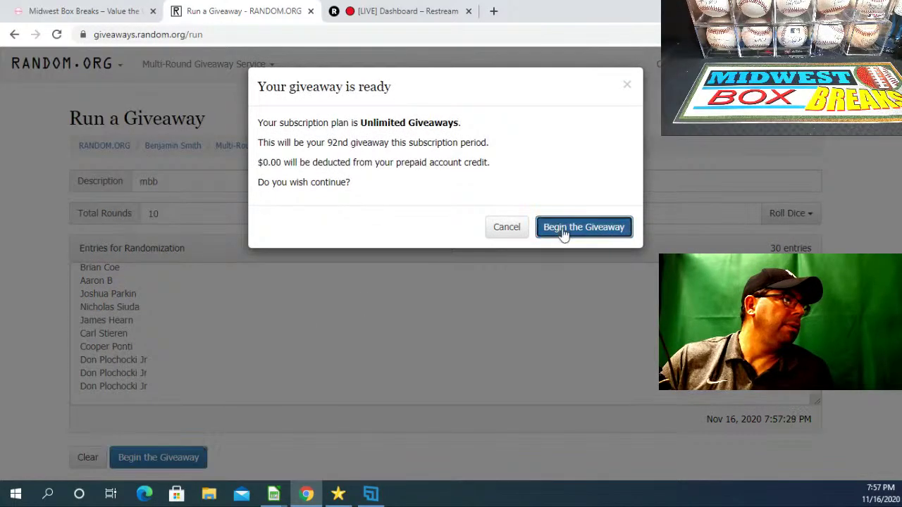
left_click(564, 234)
left_click(146, 459)
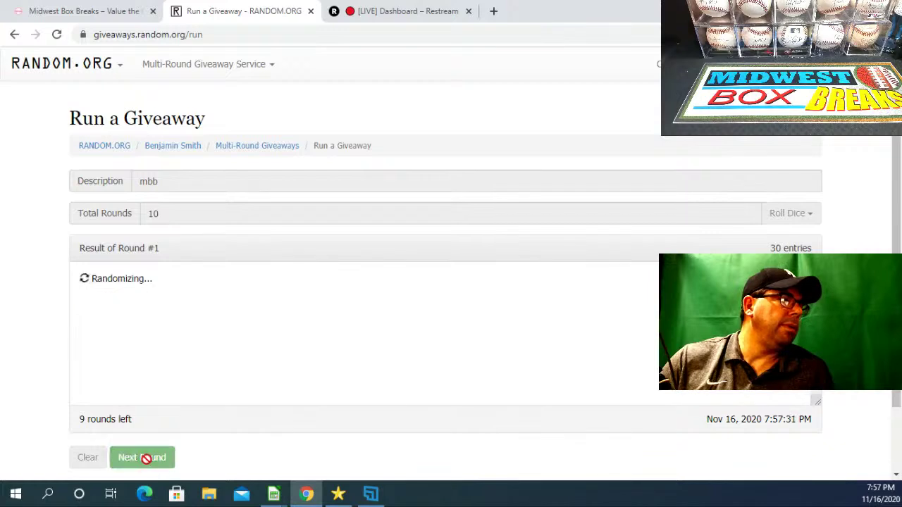
left_click(146, 458)
left_click(146, 457)
left_click(146, 457)
left_click(145, 457)
left_click(146, 458)
left_click(146, 458)
left_click(145, 457)
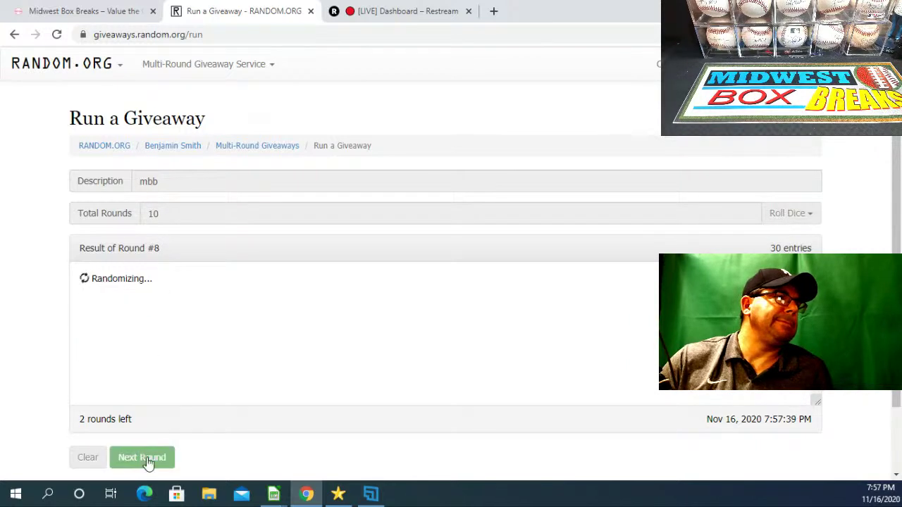
left_click(146, 458)
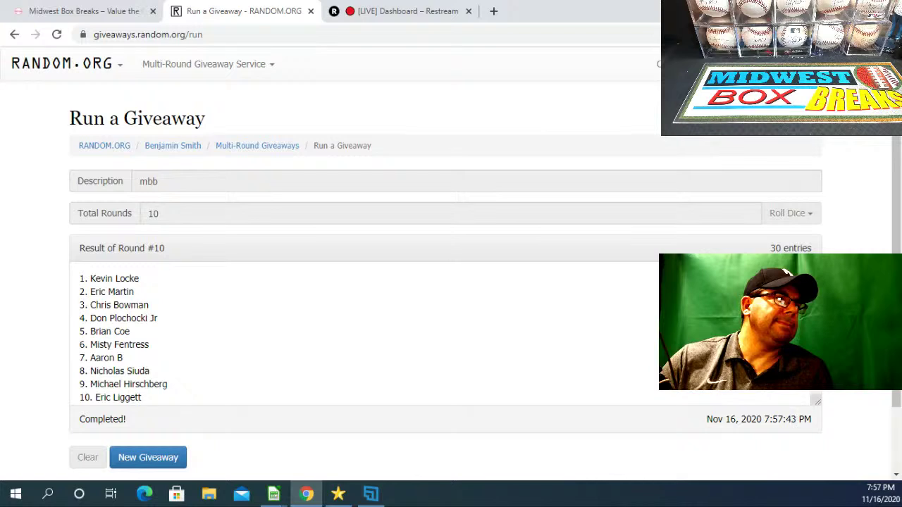
Copy the complete numbered participant list, entries 1 to 30, from the result of round 10.
scroll(599, 373, "down", 5)
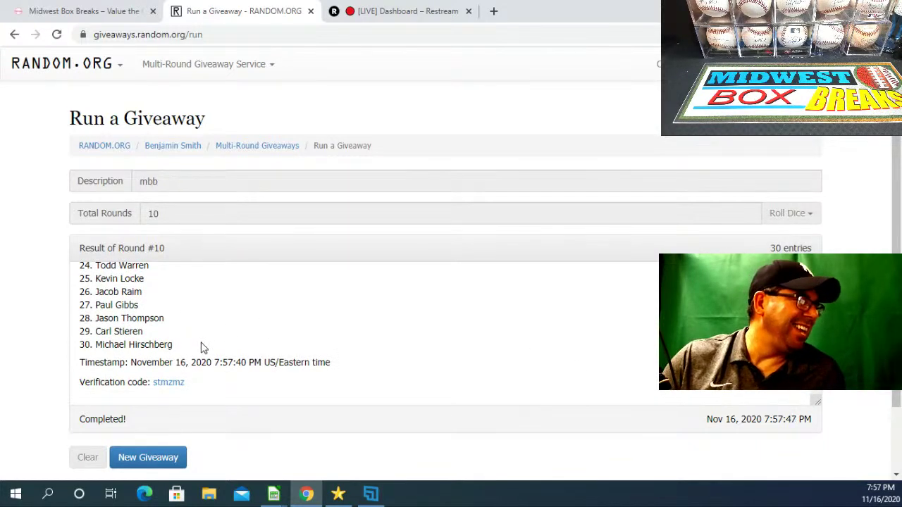
left_click_drag(187, 350, 78, 276)
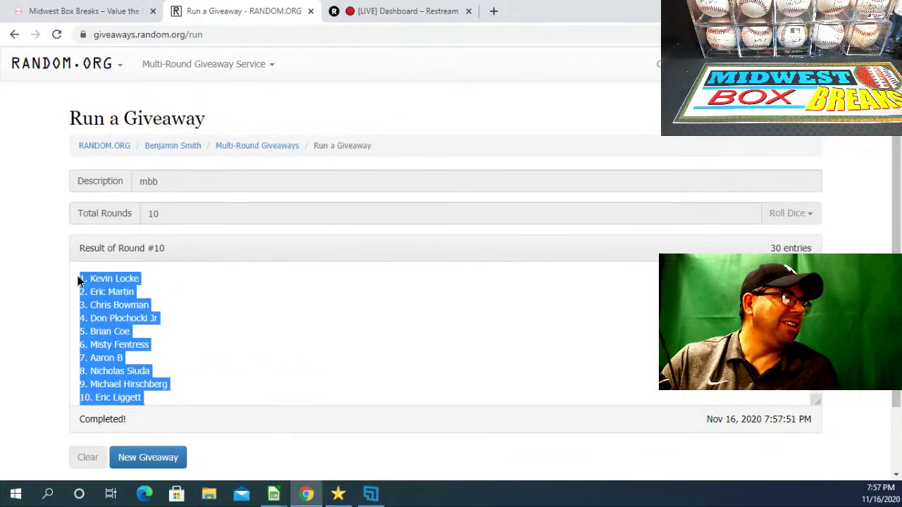
right_click(90, 284)
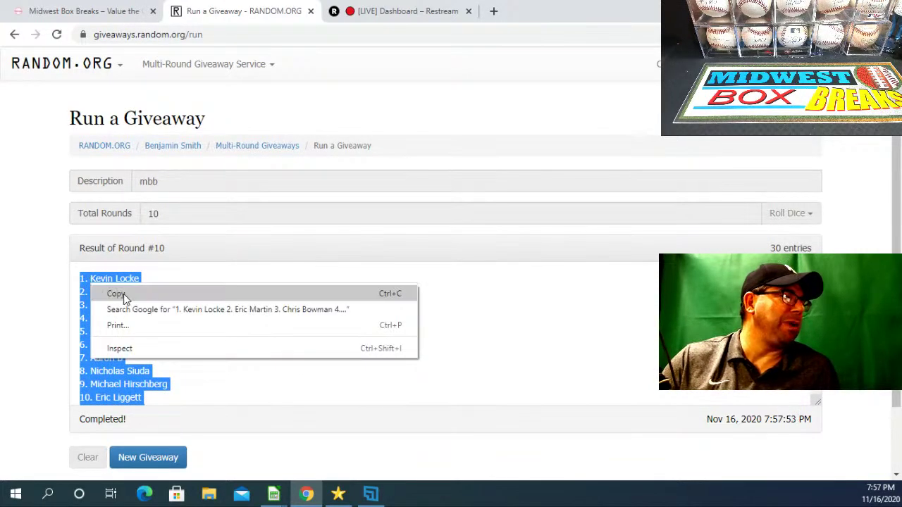
left_click(118, 294)
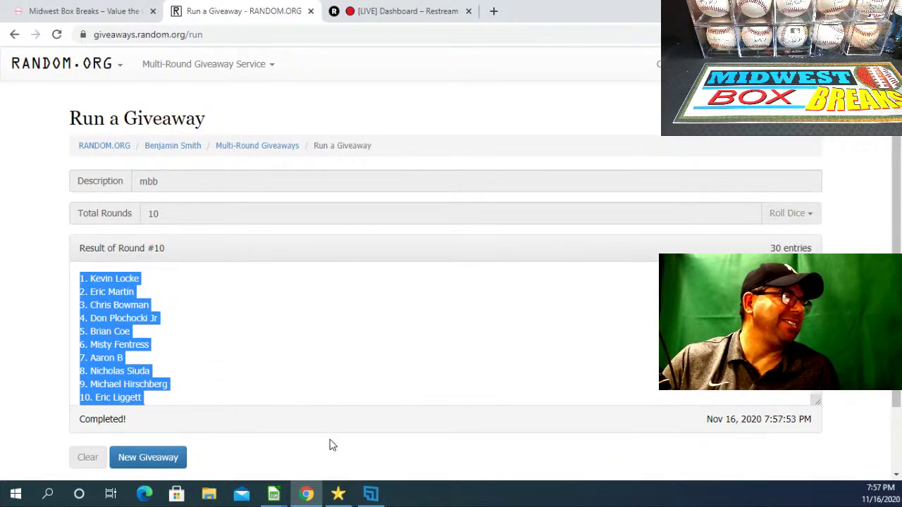
Switch back to Threads snapshots random.ods in LibreOffice Calc and clear the old participant names from B3:B32, keeping the formats.
left_click(275, 493)
left_click(115, 440)
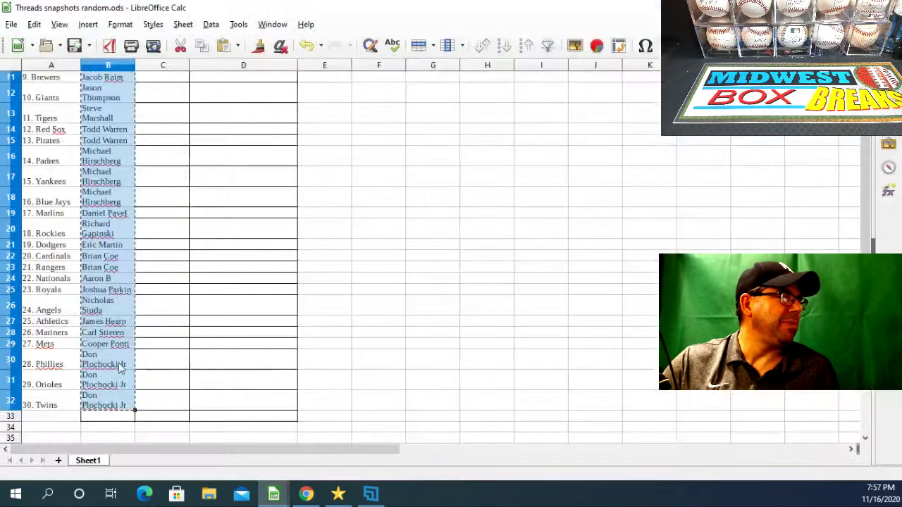
right_click(127, 181)
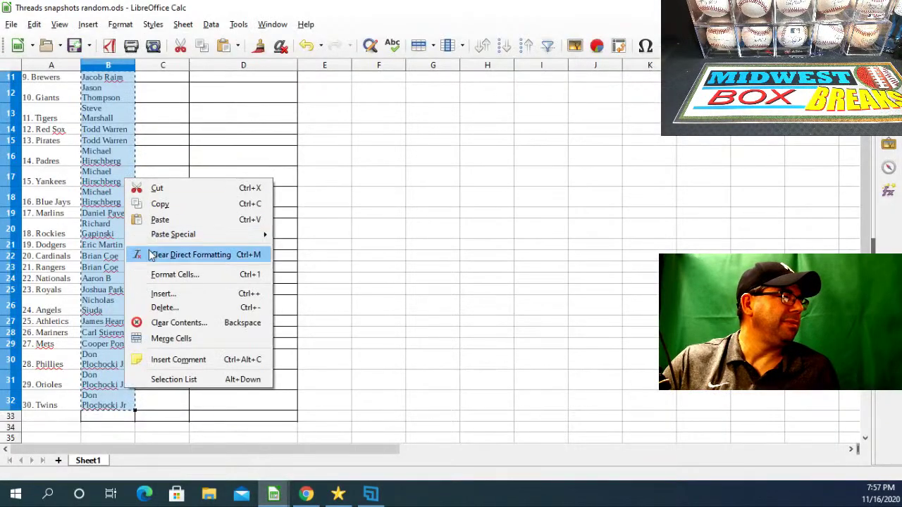
left_click(185, 322)
left_click(451, 297)
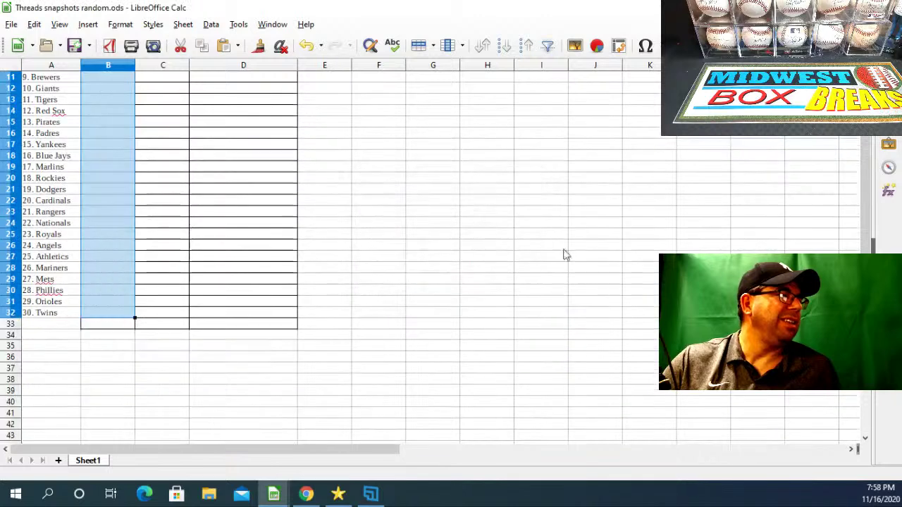
Paste the shuffled participant list into column B starting at B3, beside the teams.
left_click_drag(870, 223, 870, 166)
left_click(106, 77)
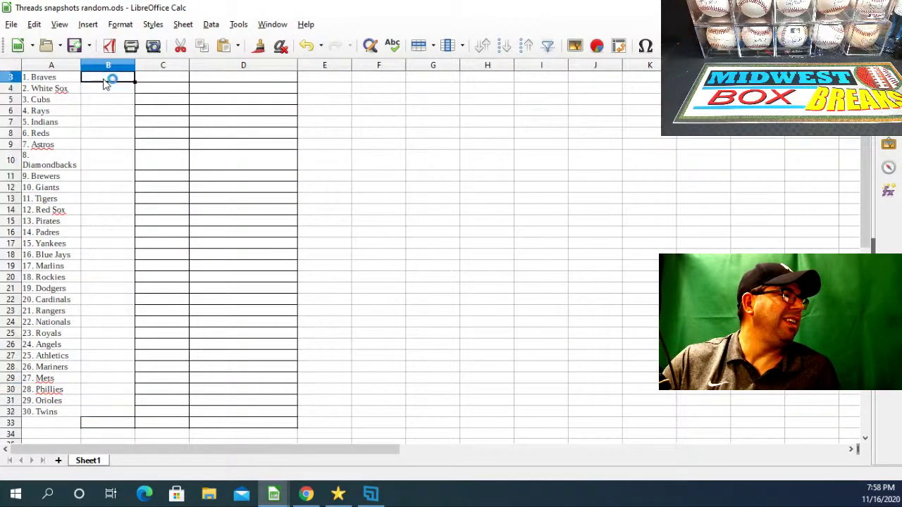
right_click(105, 79)
left_click(150, 119)
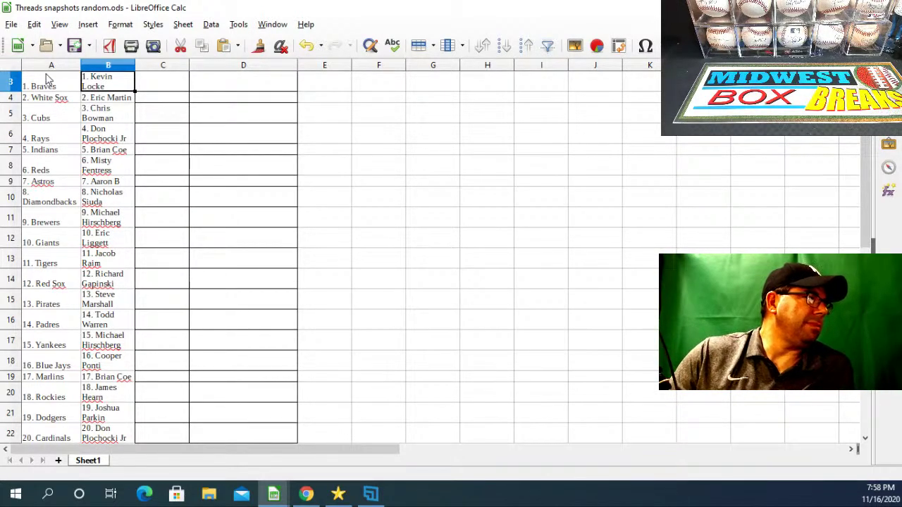
Copy the paired team and participant lists in A3:B32 and switch to the other open window.
left_click_drag(41, 83, 111, 457)
left_click_drag(110, 424, 102, 397)
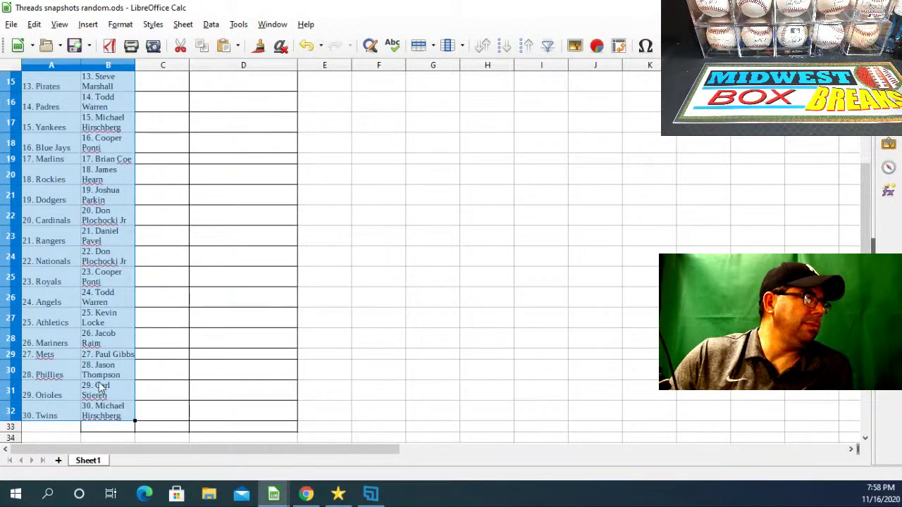
right_click(64, 272)
left_click(99, 296)
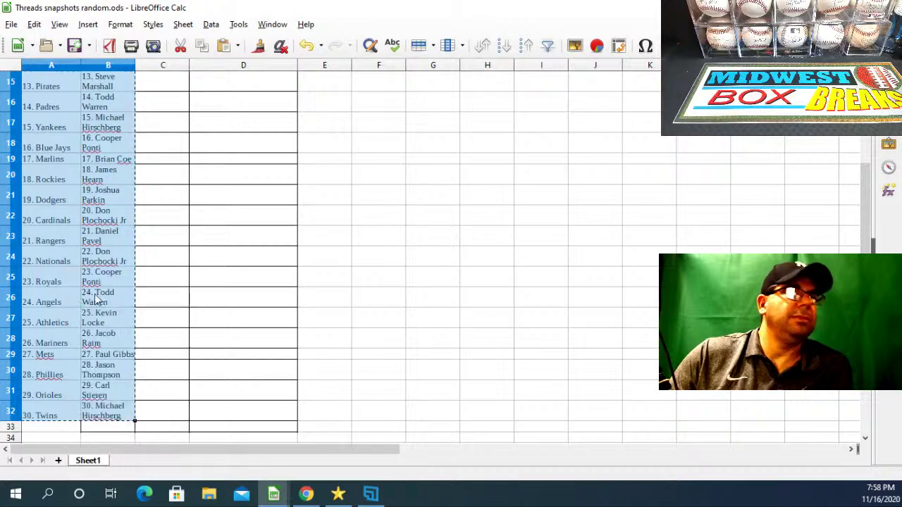
key("alt+Tab")
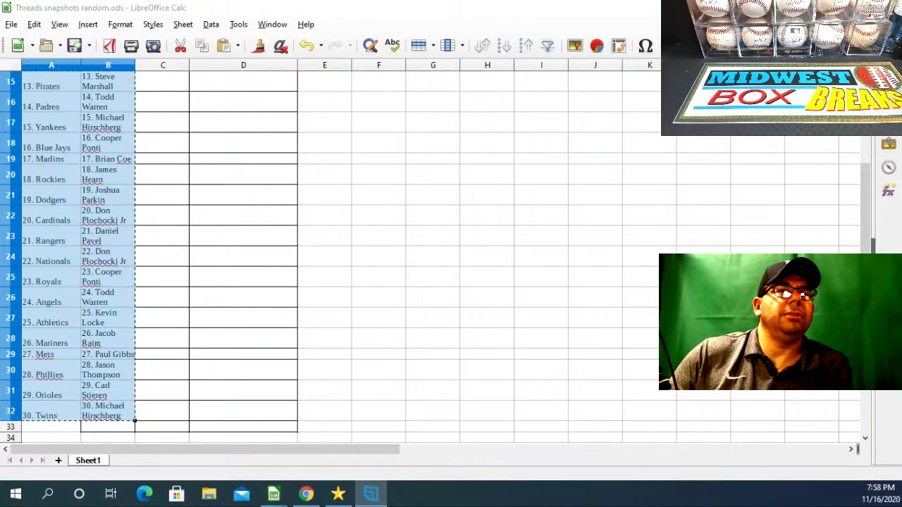
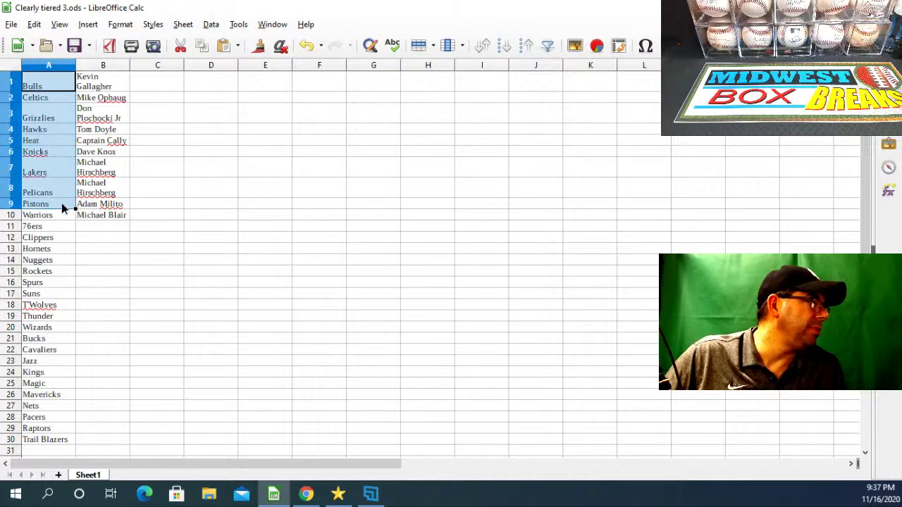
Copy the ten team names in A1:A10 of Clearly tiered 3.ods and switch to Chrome.
right_click(54, 132)
left_click(88, 158)
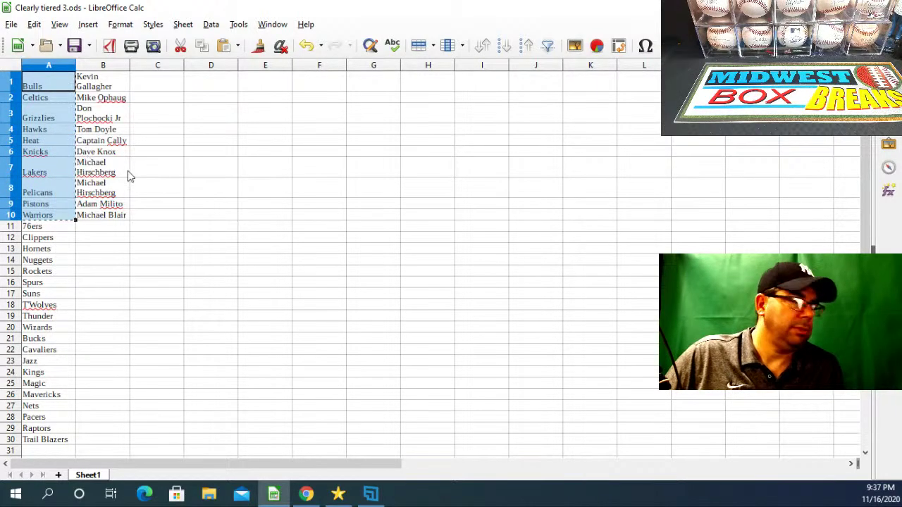
left_click(306, 494)
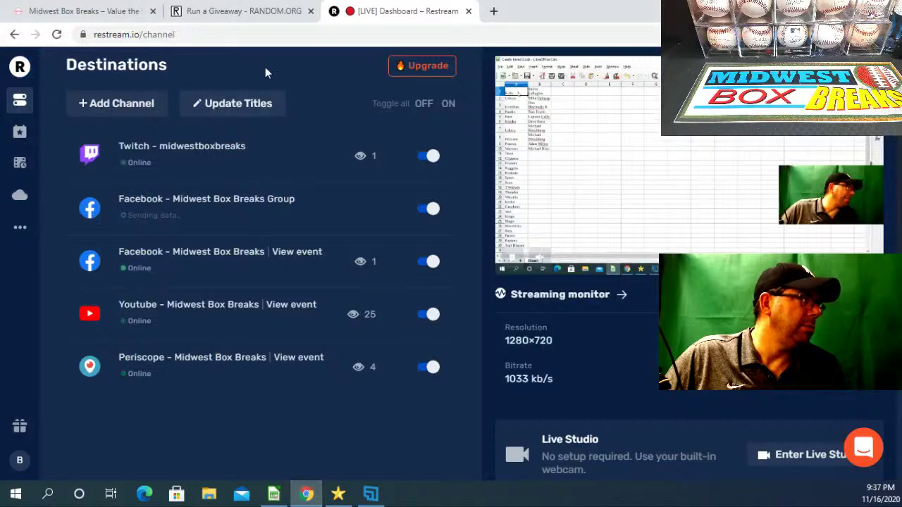
Start a new giveaway on the RANDOM.ORG page with the copied ten team names as entries and the description "mbb".
left_click(240, 12)
left_click(148, 459)
left_click(576, 192)
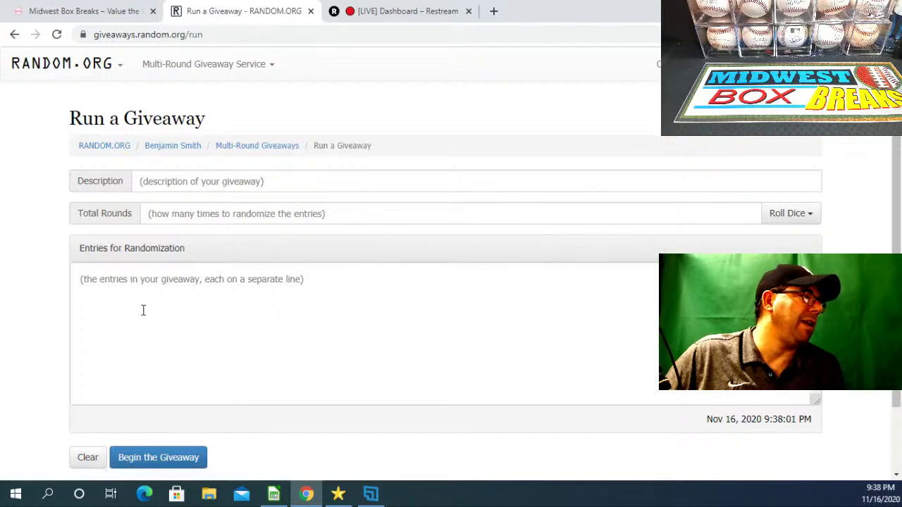
left_click(121, 289)
right_click(121, 293)
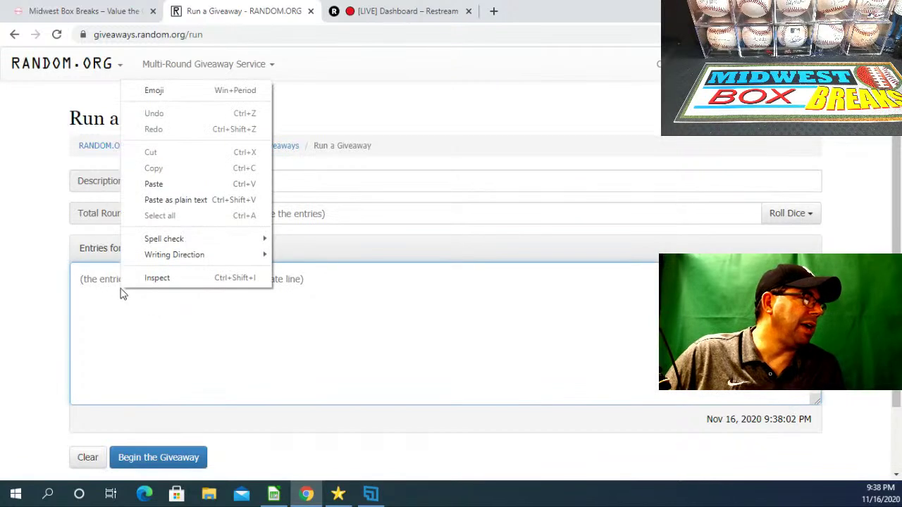
left_click(179, 185)
left_click(181, 183)
type("mbb")
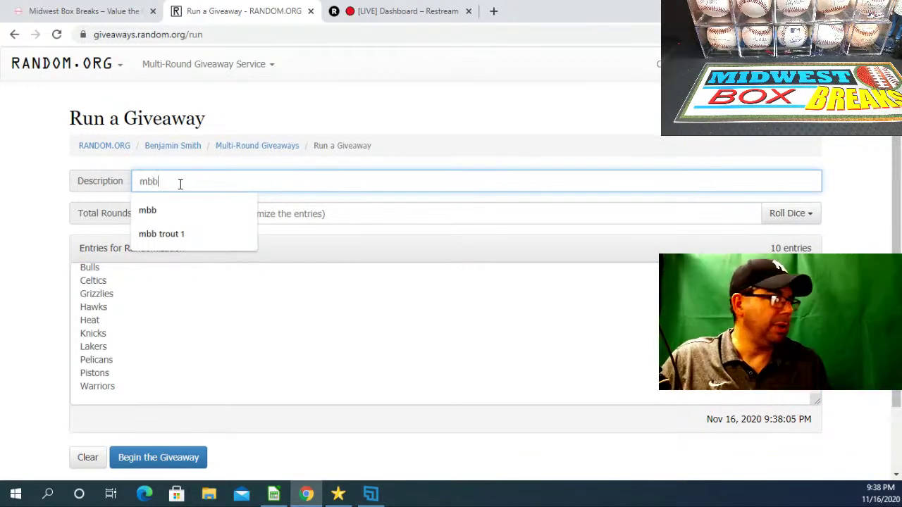
Roll 3d6 to set the total rounds for the first team tier and begin the giveaway.
left_click(800, 216)
left_click(747, 255)
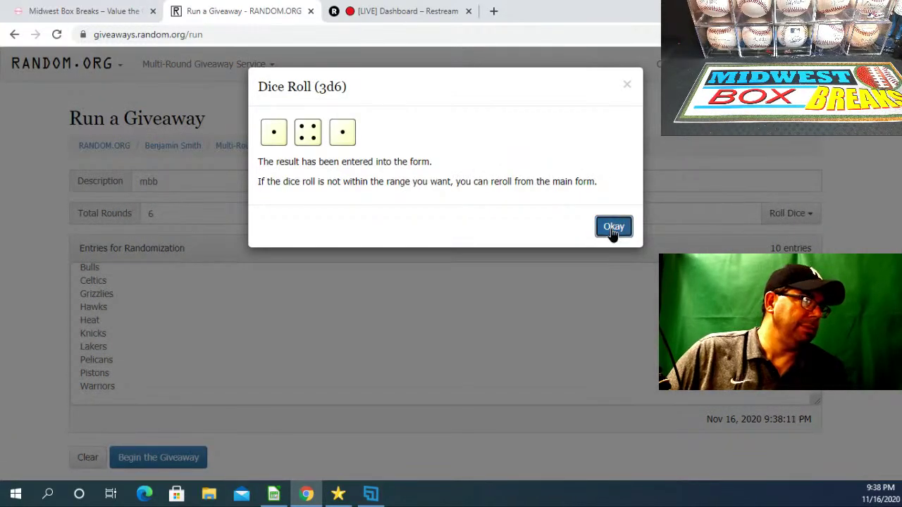
left_click(612, 229)
left_click(164, 459)
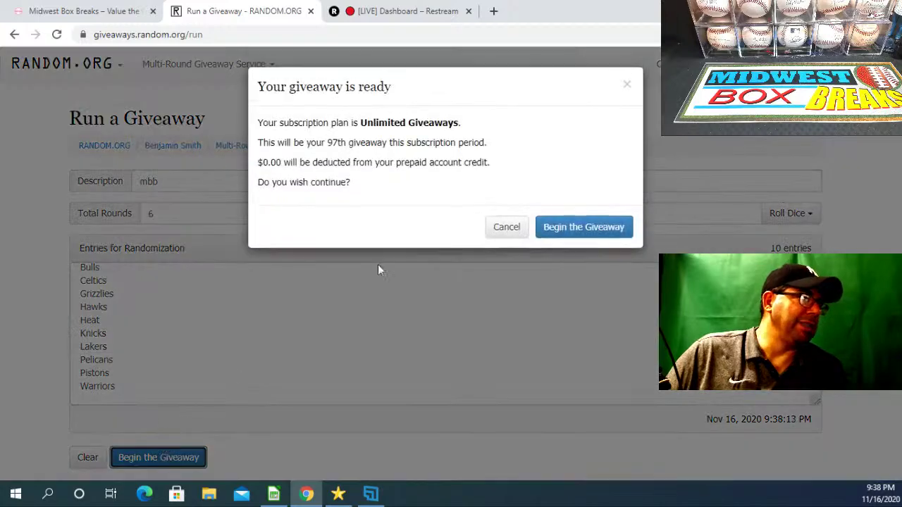
left_click(573, 229)
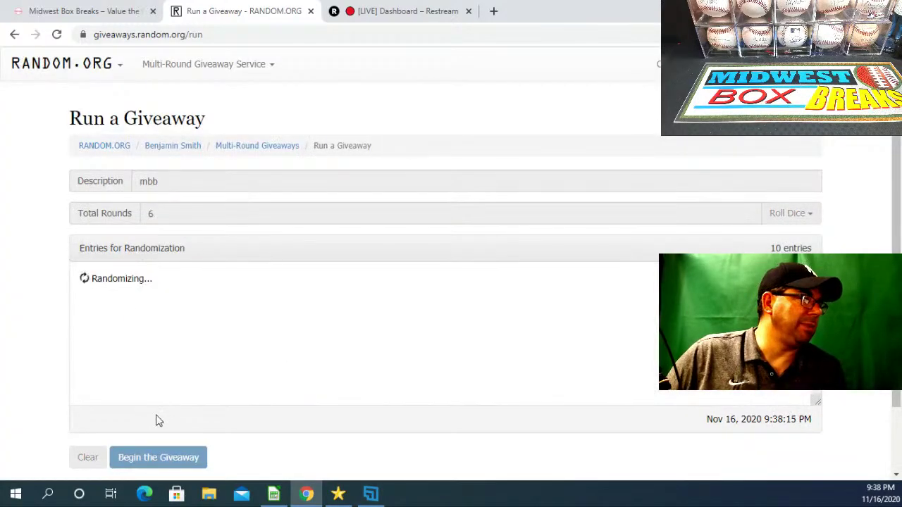
Run the remaining randomization rounds of the first team tier through round 6.
left_click(137, 459)
left_click(135, 457)
left_click(135, 457)
left_click(135, 457)
left_click(135, 457)
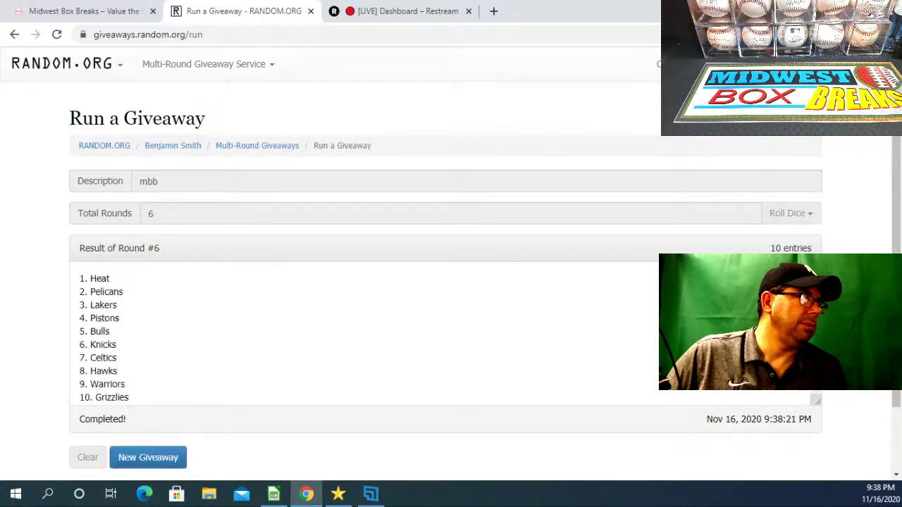
Copy the ten numbered team names from the round 6 result, Heat through Grizzlies.
scroll(584, 384, "down", 2)
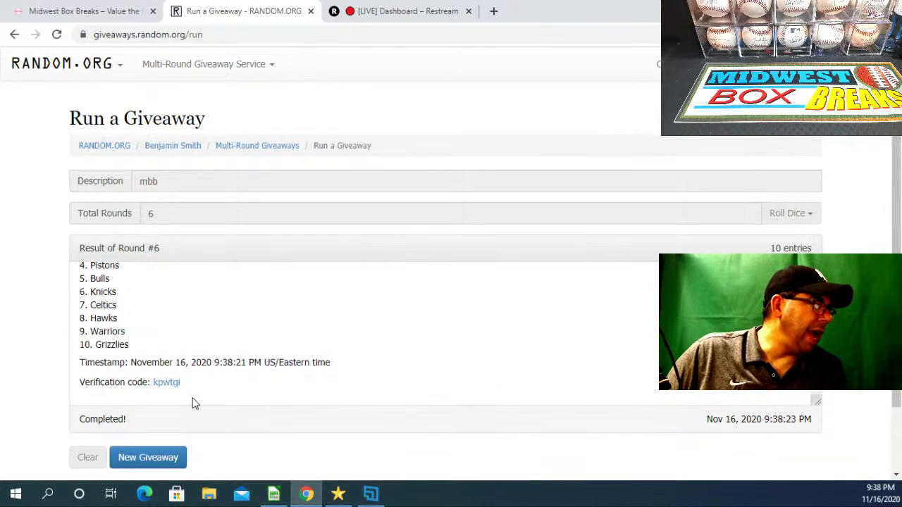
left_click_drag(141, 351, 70, 302)
right_click(91, 284)
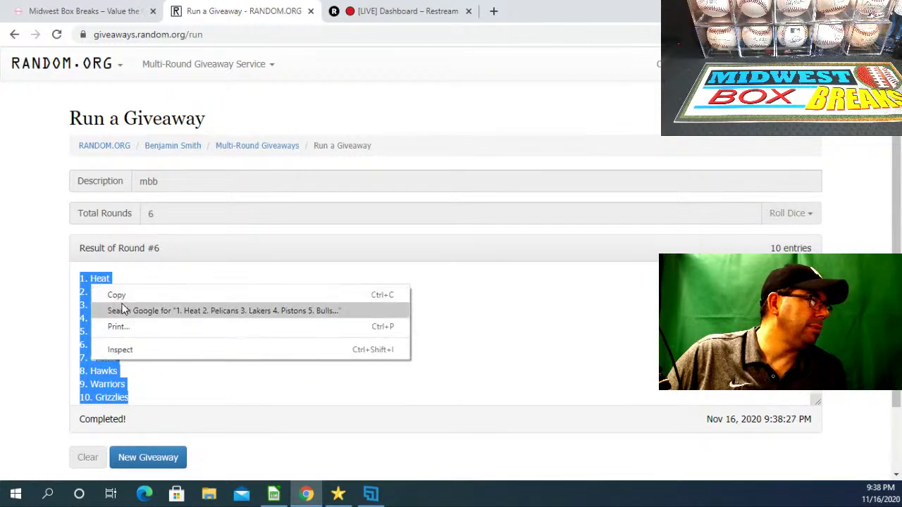
left_click(122, 300)
Switch to Clearly tiered 3.ods in LibreOffice Calc and replace the teams in A1:A10 with the shuffled list, clearing contents but keeping formats.
left_click(273, 495)
right_click(53, 163)
left_click(107, 308)
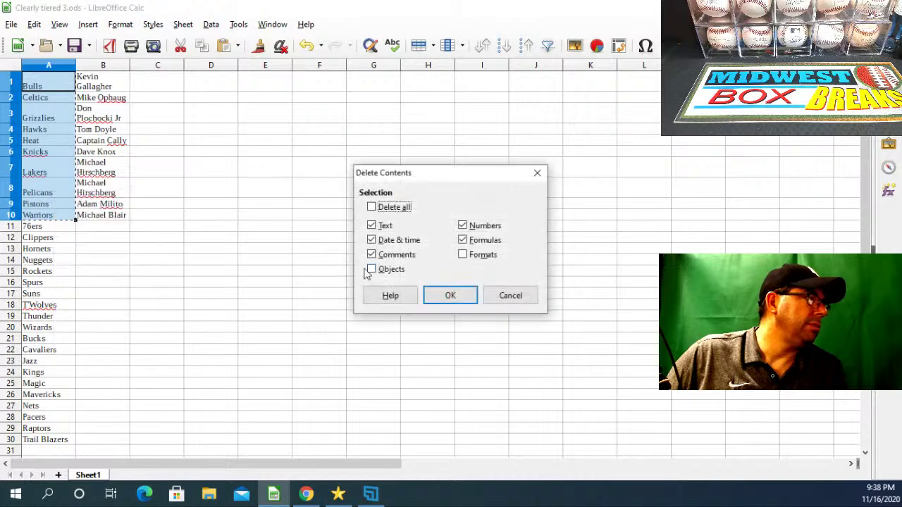
left_click(447, 294)
left_click(46, 88)
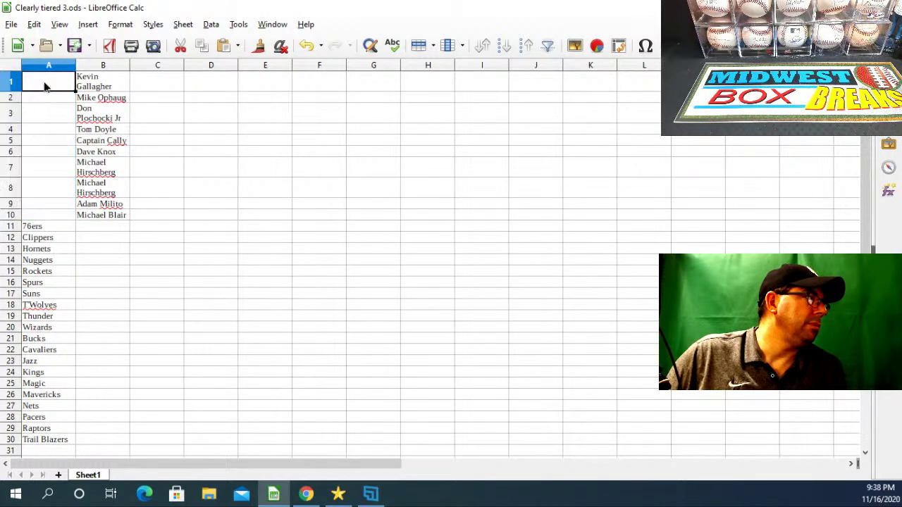
right_click(46, 86)
left_click(76, 125)
Copy the second tier of team names in A11:A20, 76ers through Wizards, and switch to Chrome.
left_click_drag(62, 228, 56, 322)
right_click(61, 289)
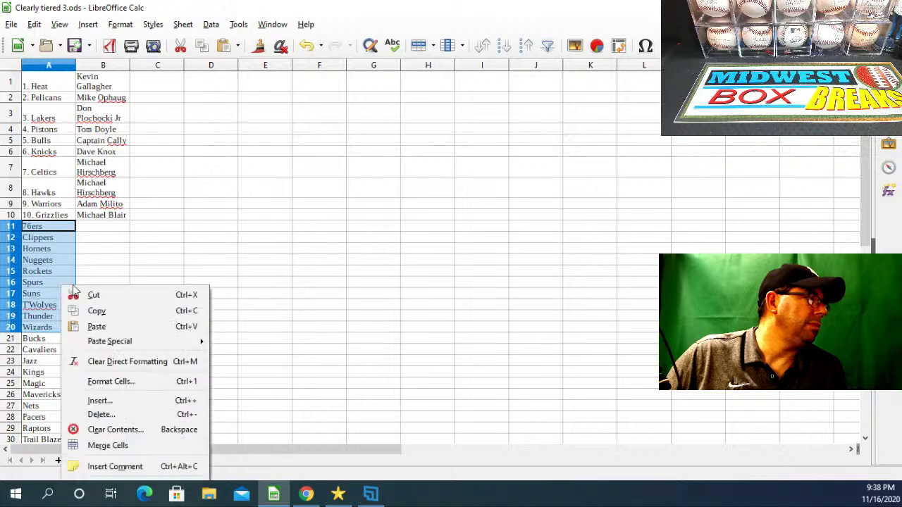
left_click(97, 311)
left_click(306, 494)
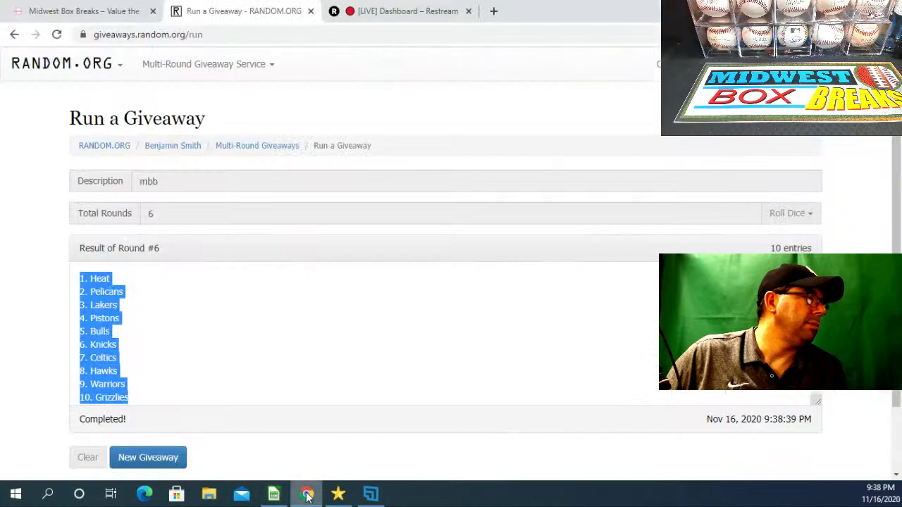
Start a new giveaway with the teams 76ers through Wizards as entries and the description "mbb".
left_click(172, 462)
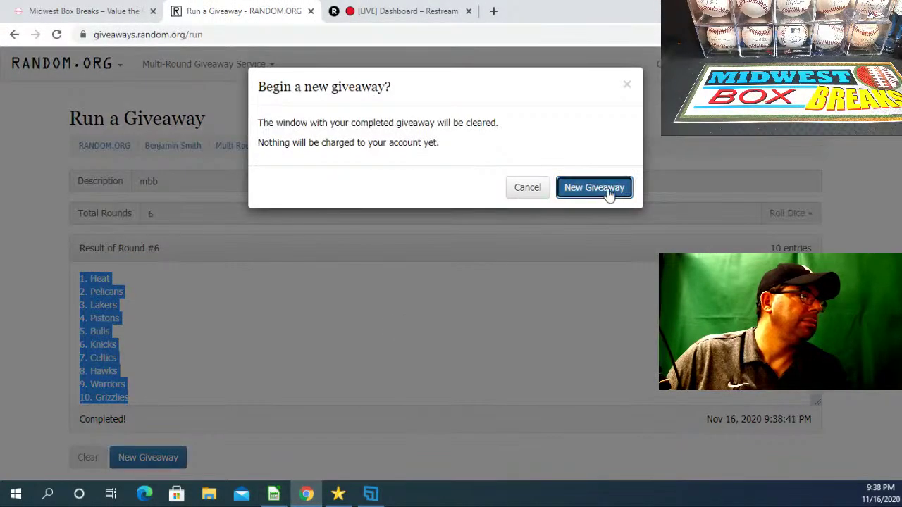
left_click(609, 195)
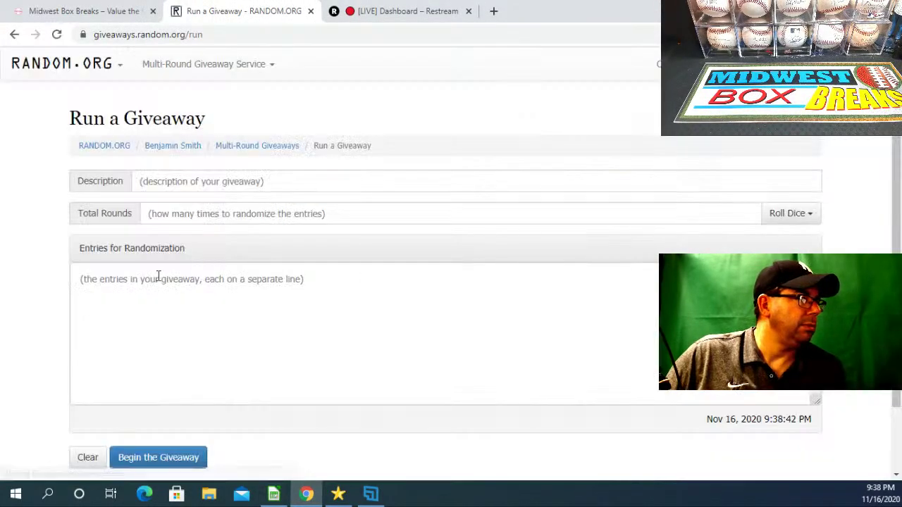
left_click(103, 282)
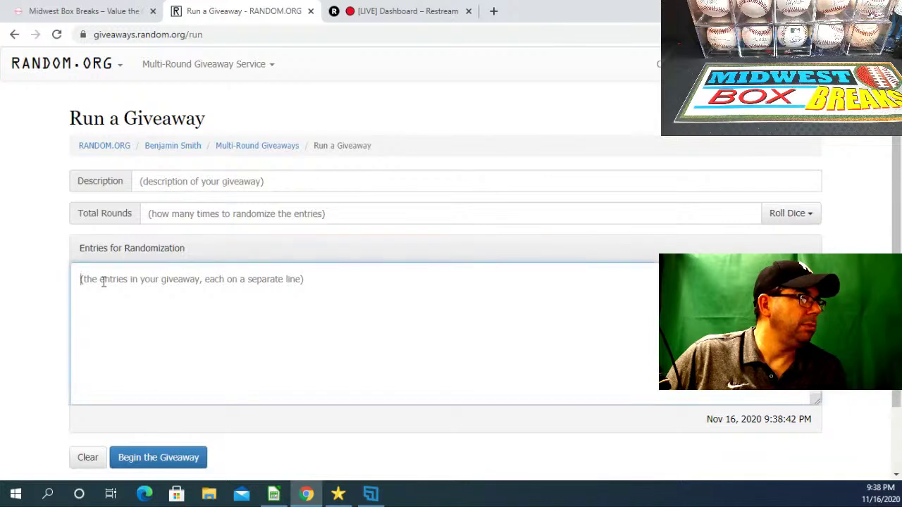
right_click(102, 282)
left_click(148, 178)
left_click(150, 175)
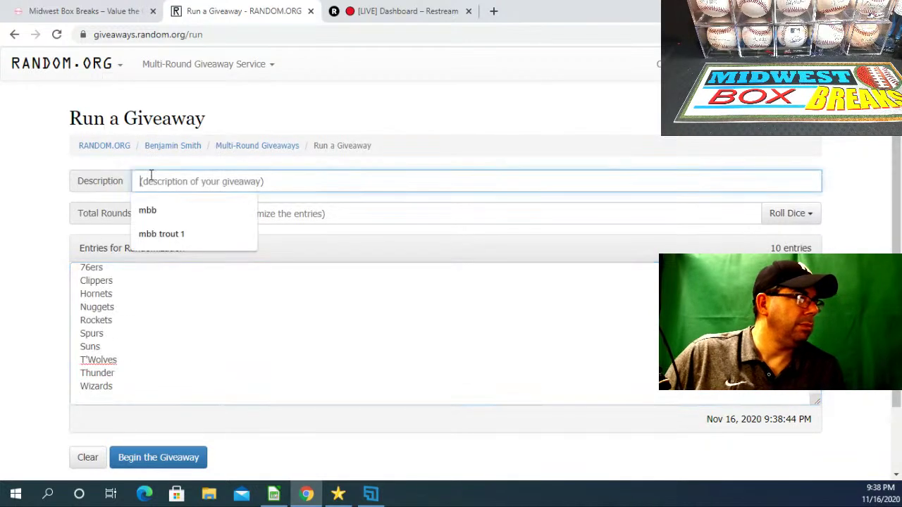
type("mbb")
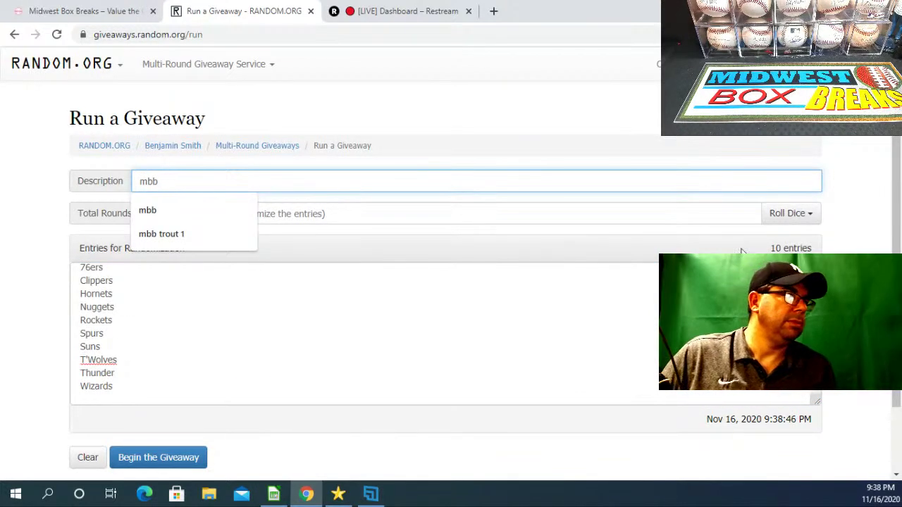
Roll 3d6 to set the total rounds for the second team tier and begin the giveaway.
left_click(804, 213)
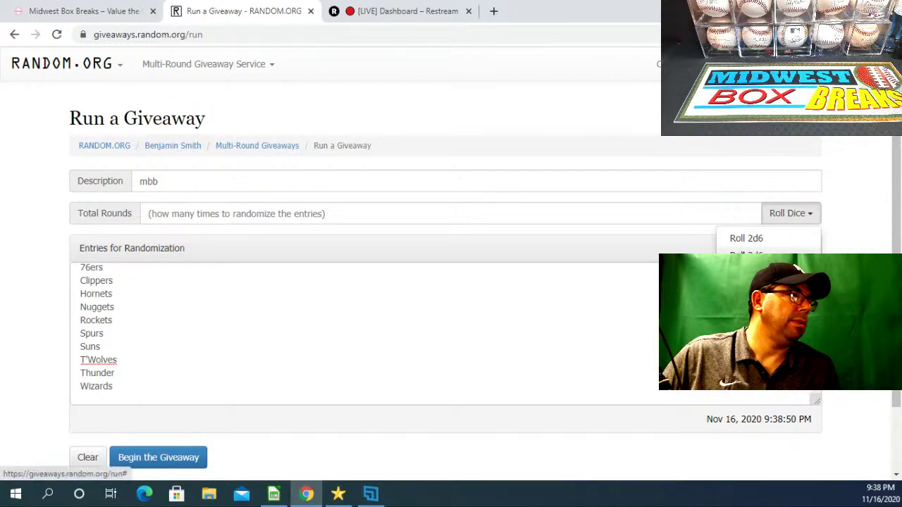
left_click(746, 255)
left_click(614, 229)
left_click(143, 455)
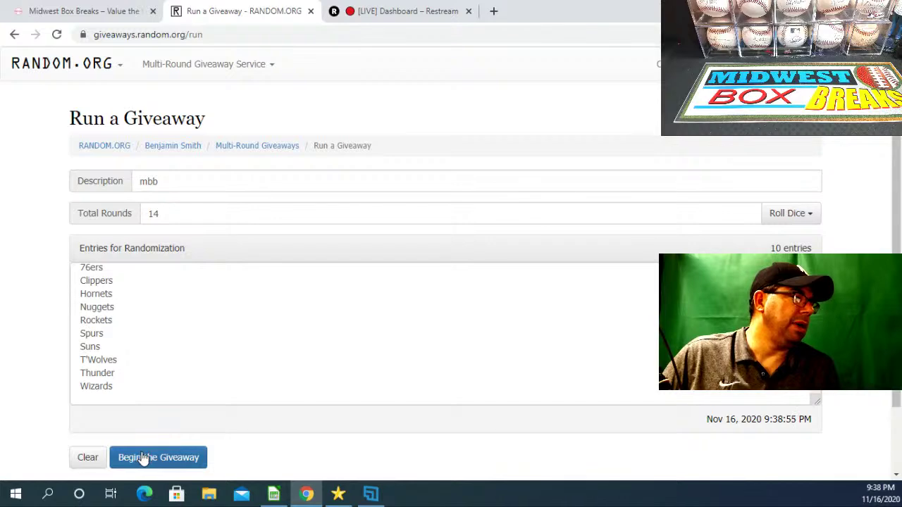
left_click(584, 227)
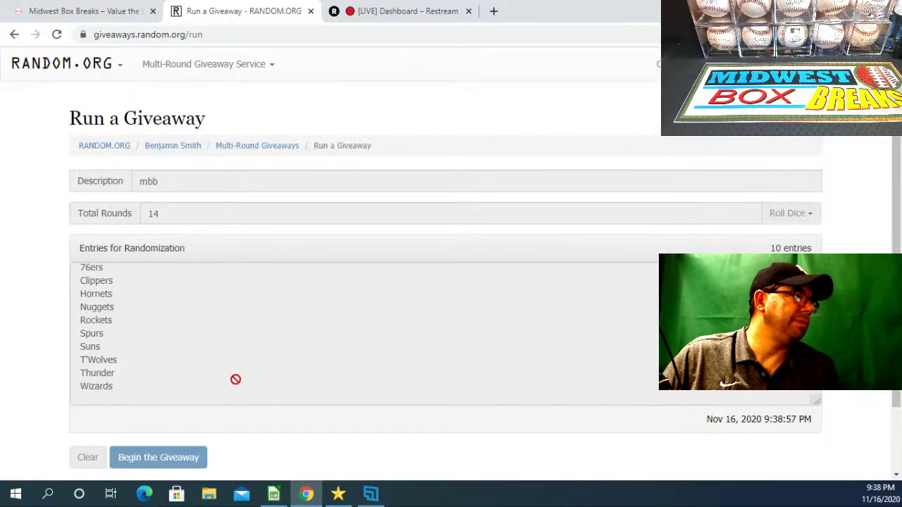
Run the remaining randomization rounds of the second team tier through round 14.
left_click(141, 458)
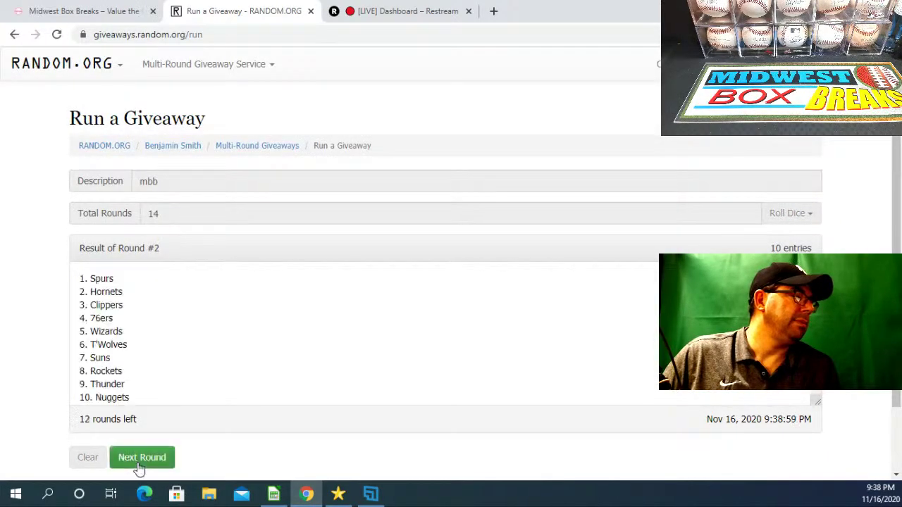
left_click(141, 459)
left_click(140, 459)
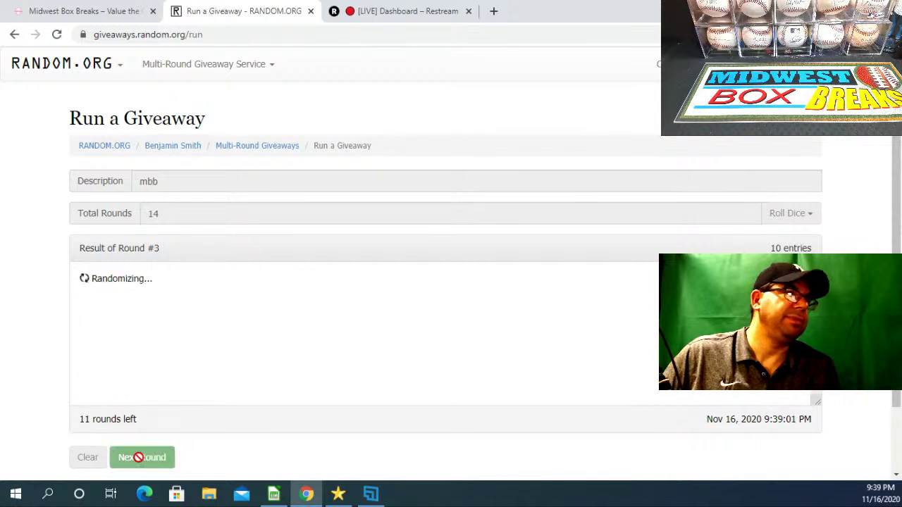
left_click(140, 459)
left_click(141, 459)
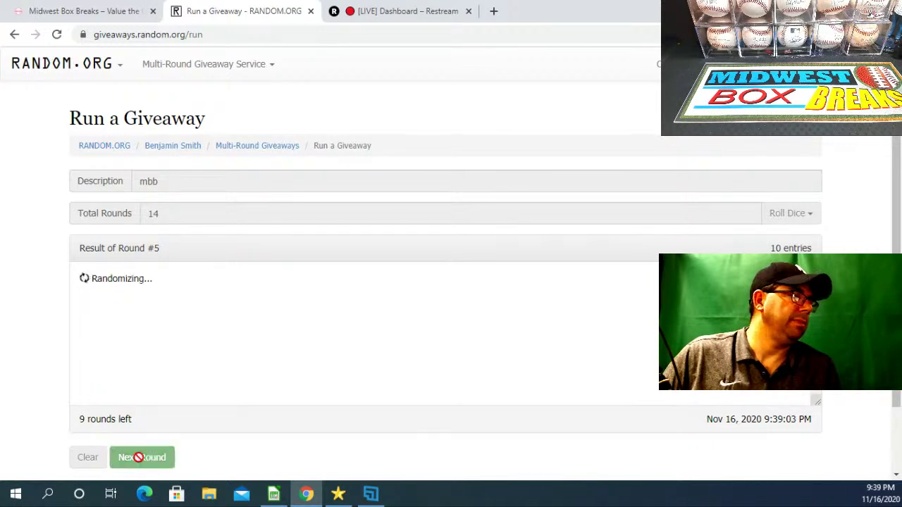
left_click(140, 459)
left_click(141, 459)
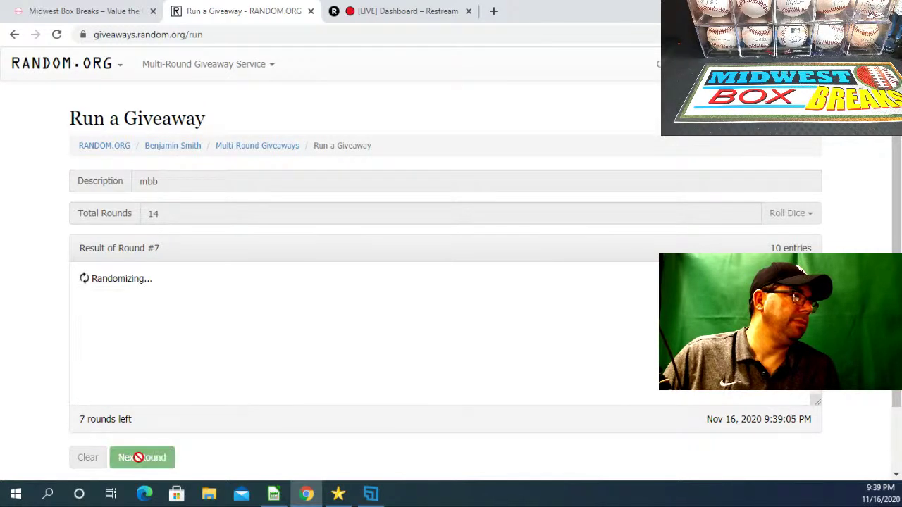
left_click(141, 460)
left_click(139, 458)
left_click(141, 459)
left_click(141, 460)
left_click(141, 460)
left_click(141, 458)
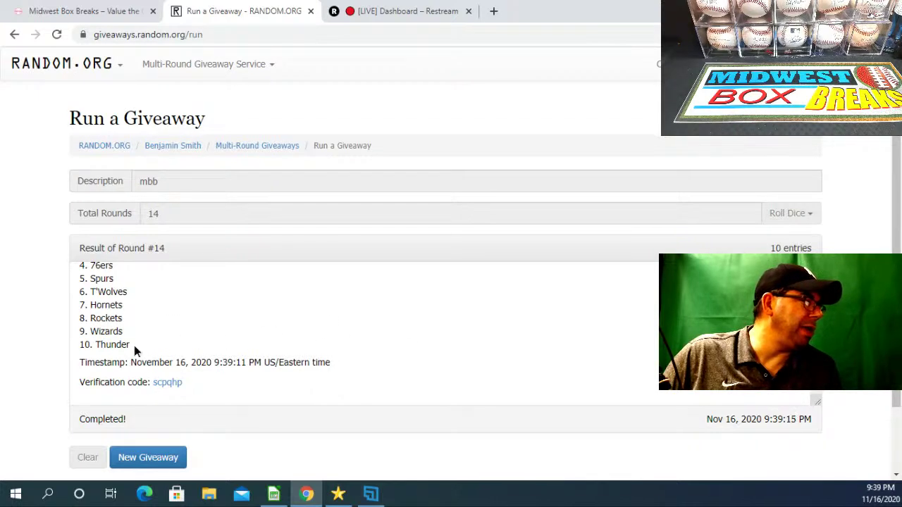
Copy the ten numbered team names from the round 14 result, Suns through Thunder.
left_click_drag(86, 270, 81, 269)
right_click(95, 292)
left_click(106, 300)
Switch to LibreOffice Calc and replace the teams in A11:A20 with the copied shuffled list, clearing contents but keeping formats.
left_click(275, 497)
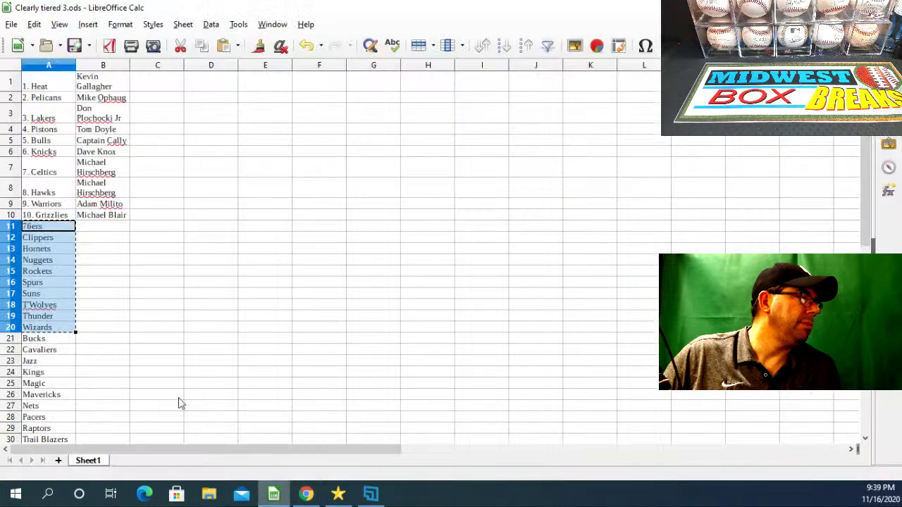
right_click(63, 281)
left_click(123, 422)
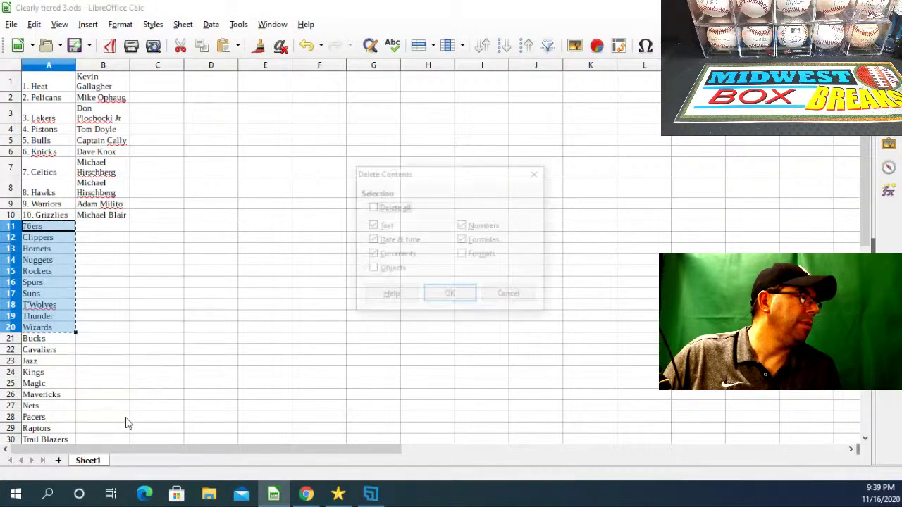
left_click(454, 299)
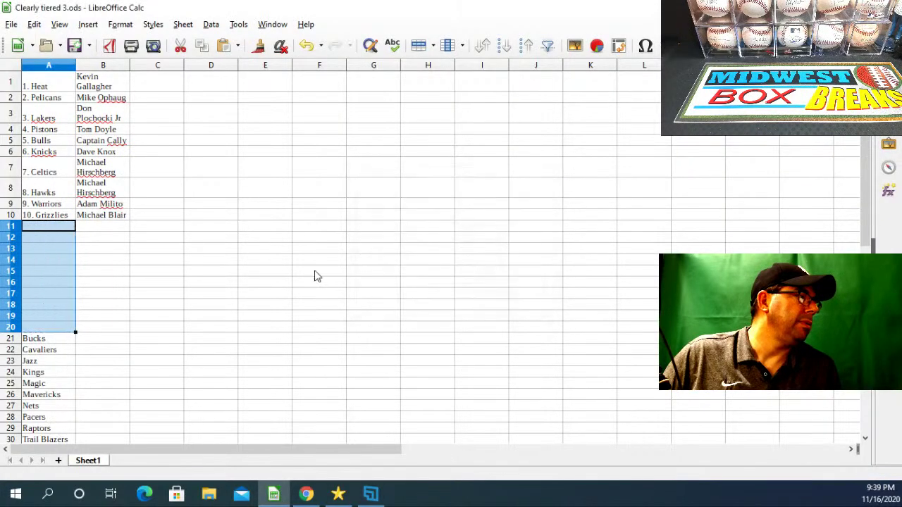
right_click(51, 231)
left_click(85, 266)
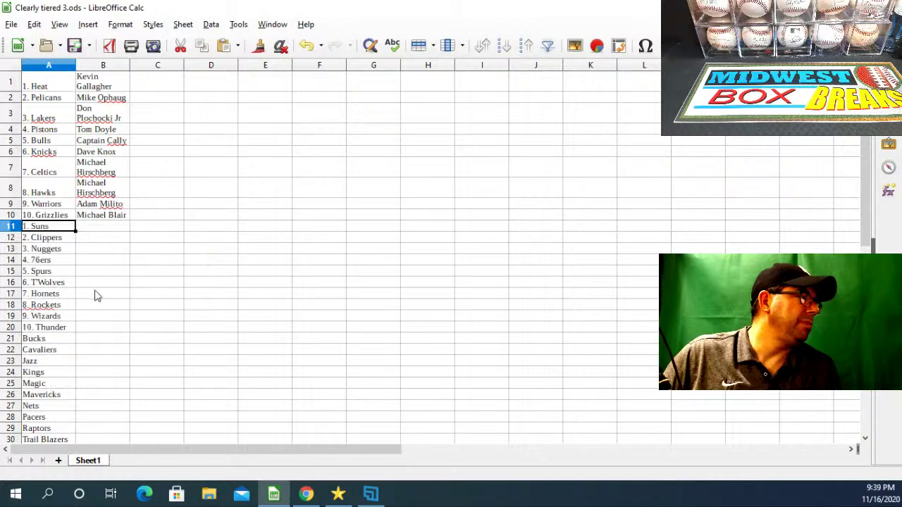
Copy the third tier of team names in A21:A30, Bucks through Trail Blazers, and switch to Chrome.
left_click_drag(62, 342, 49, 304)
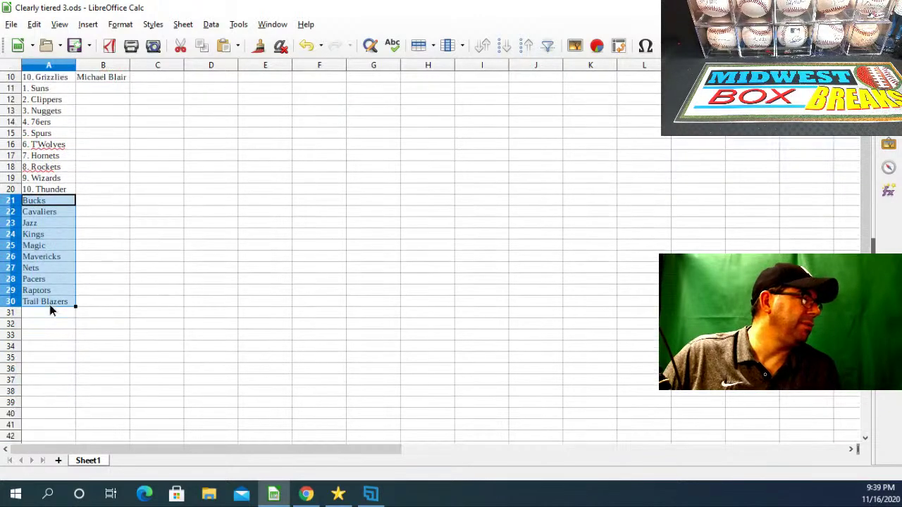
right_click(60, 243)
left_click(101, 271)
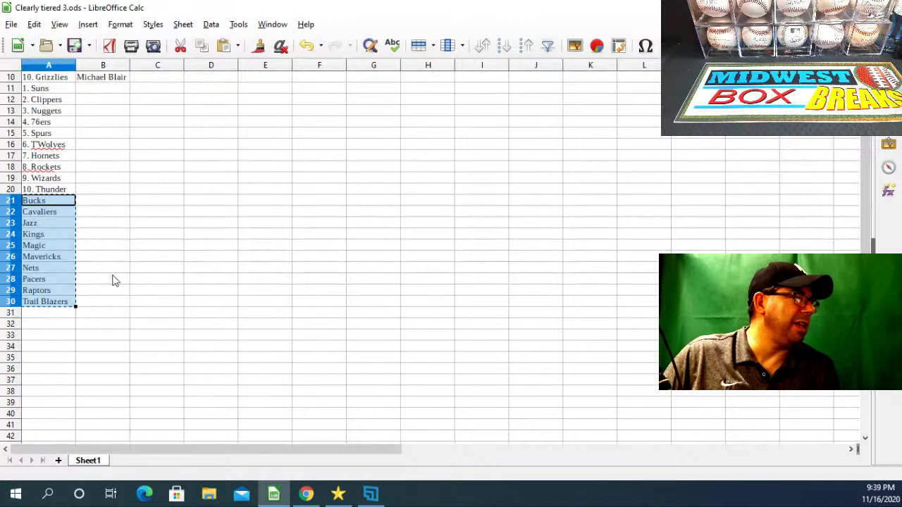
left_click(306, 494)
Start a new giveaway with the copied third-tier teams, Bucks through Trail Blazers, as entries and the description mbb.
left_click(173, 458)
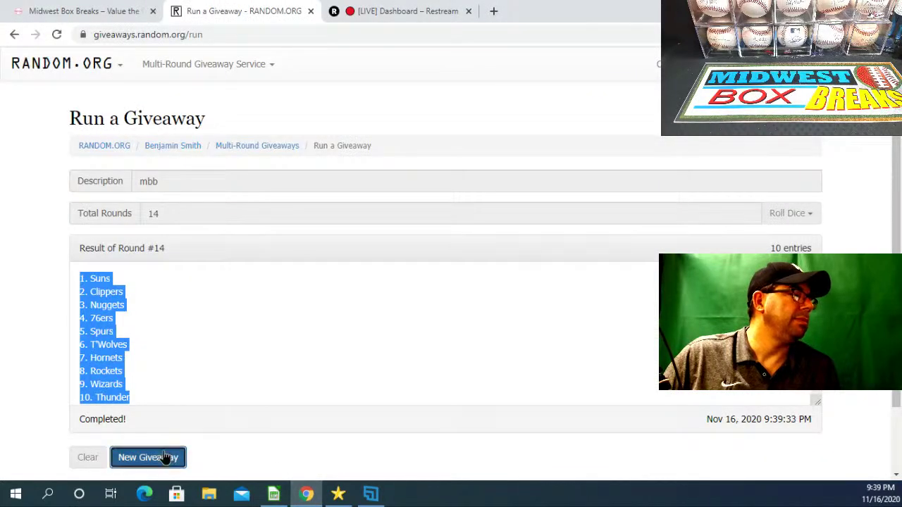
left_click(596, 194)
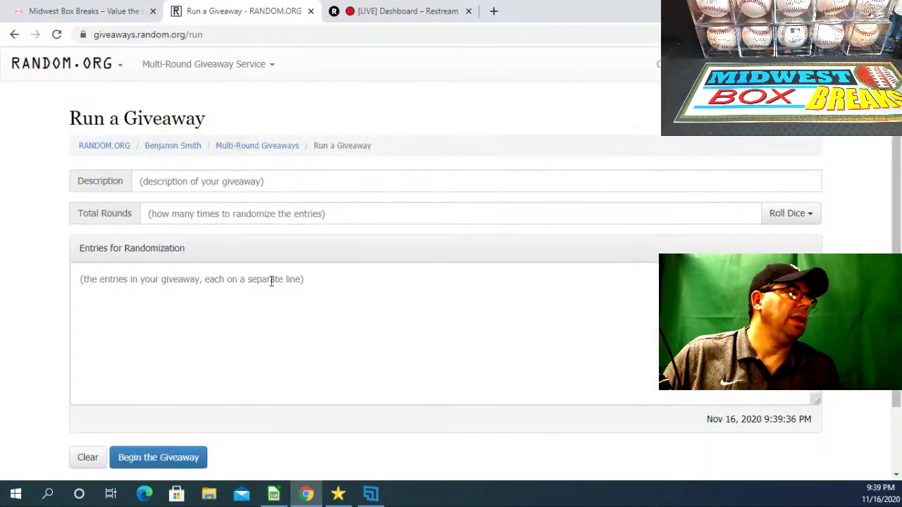
left_click(83, 280)
right_click(95, 282)
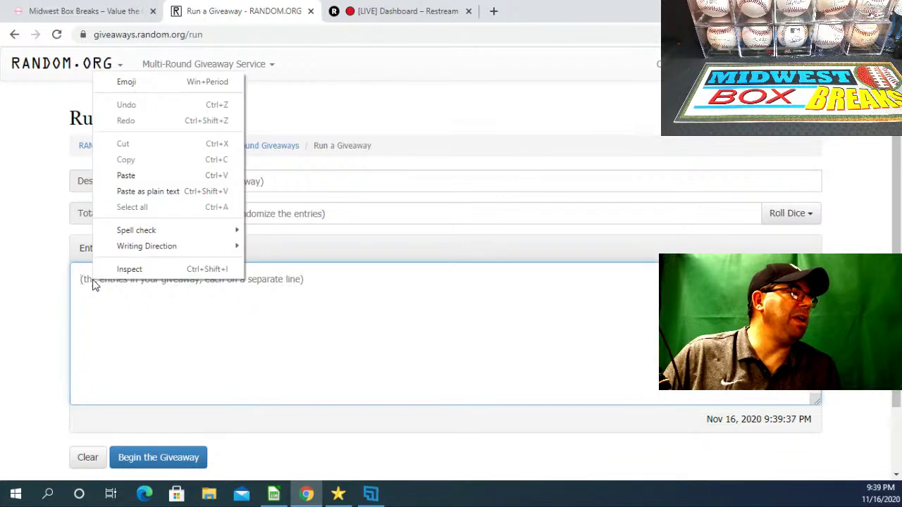
left_click(167, 191)
left_click(166, 182)
type("mbb")
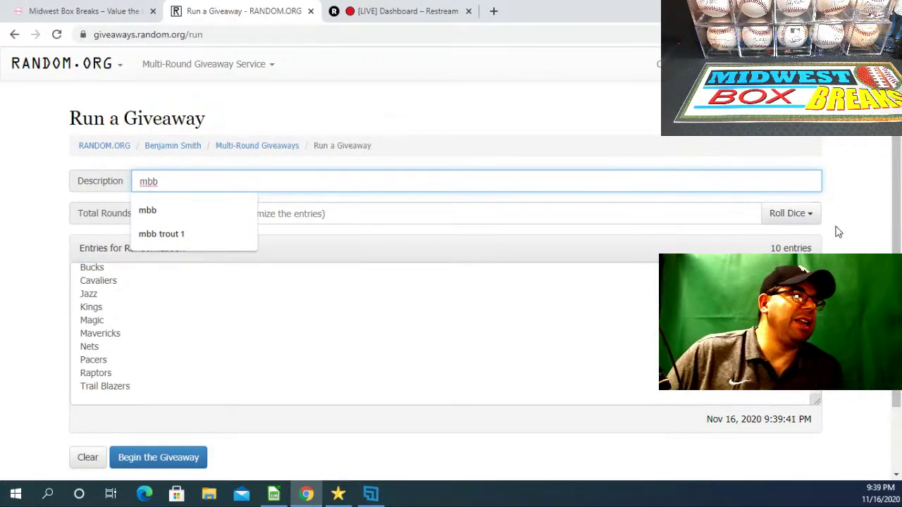
Set the total rounds for the third team tier with a 3d6 dice roll and begin the giveaway.
left_click(791, 212)
left_click(736, 238)
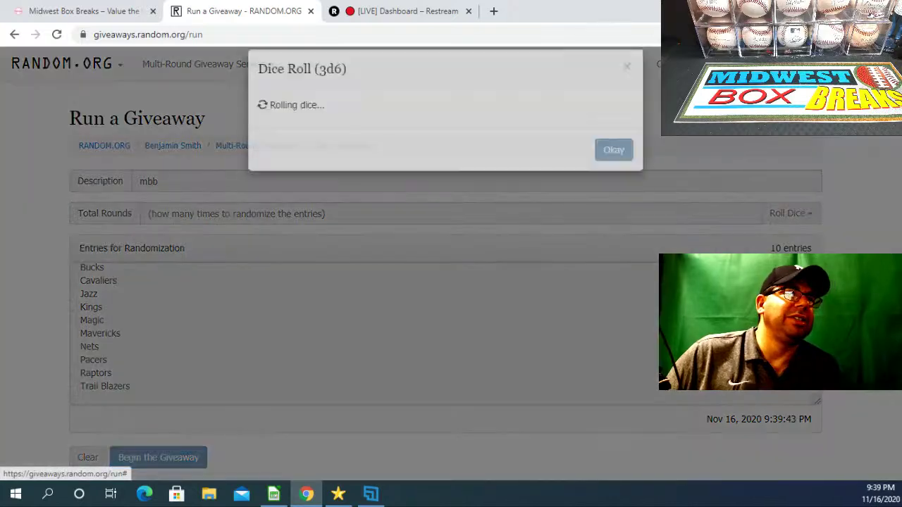
left_click(614, 230)
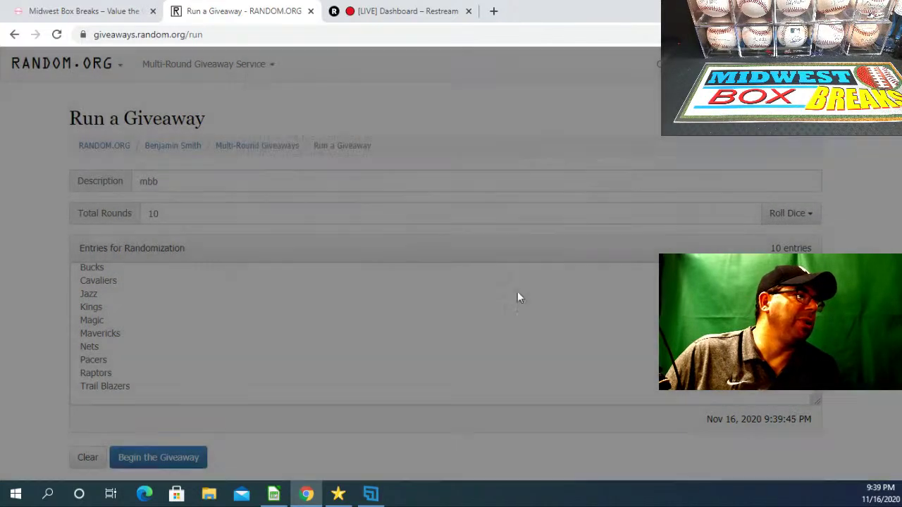
left_click(175, 457)
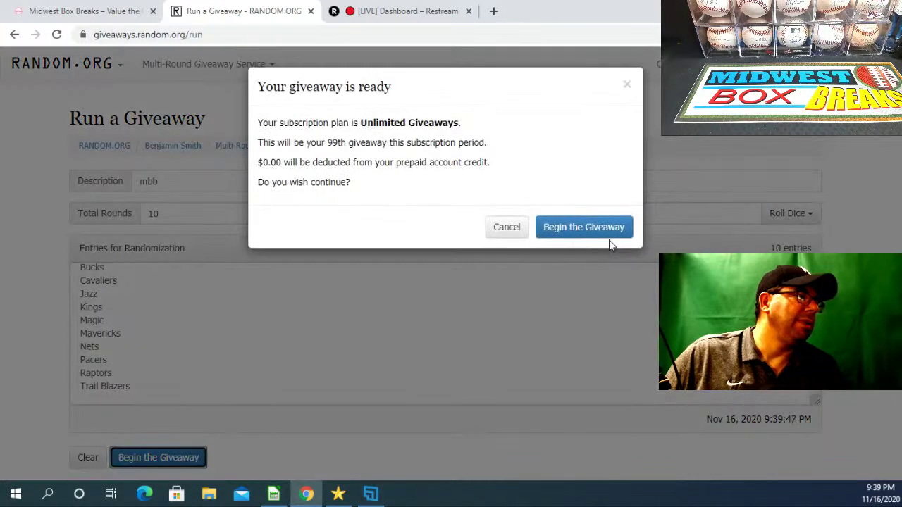
left_click(606, 227)
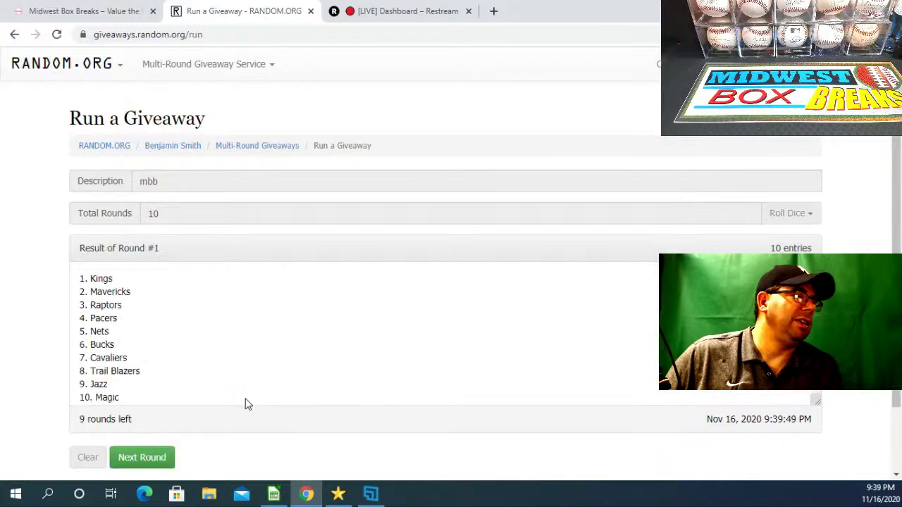
Run the remaining randomization rounds of the third team tier through round 10.
left_click(141, 455)
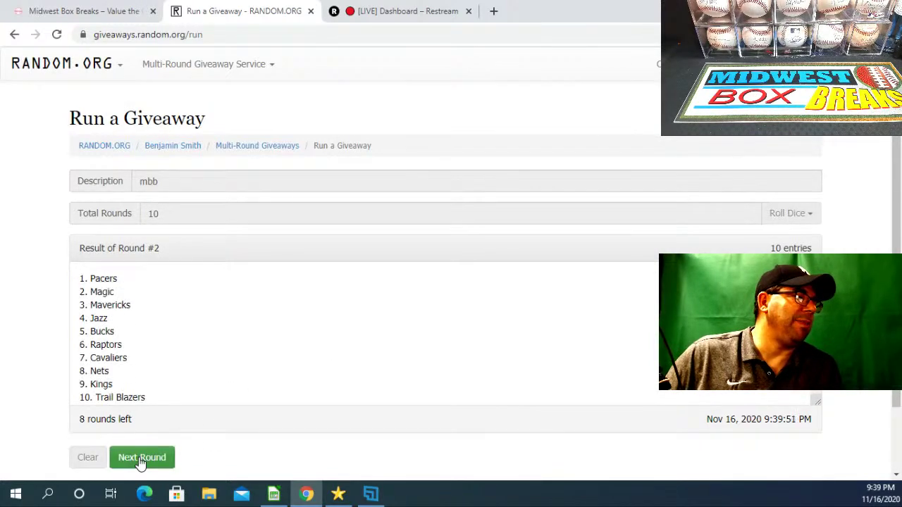
left_click(139, 456)
left_click(140, 458)
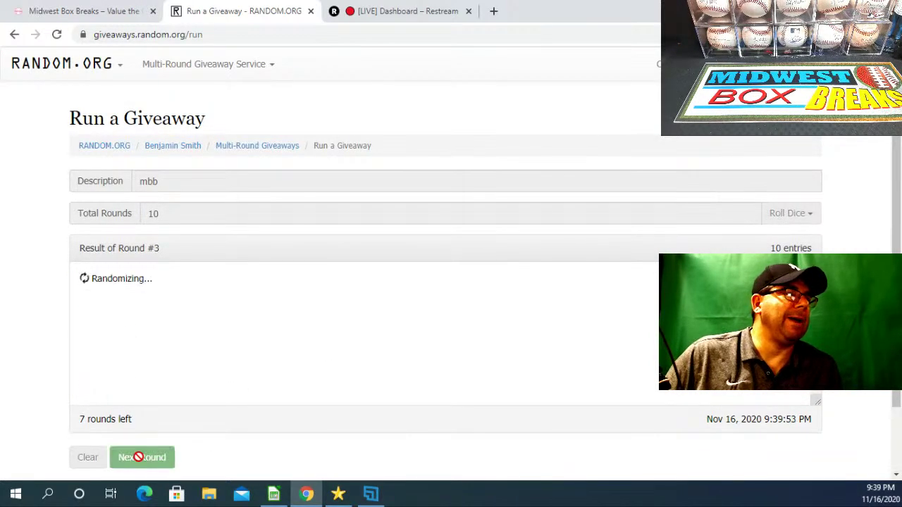
left_click(140, 458)
left_click(140, 458)
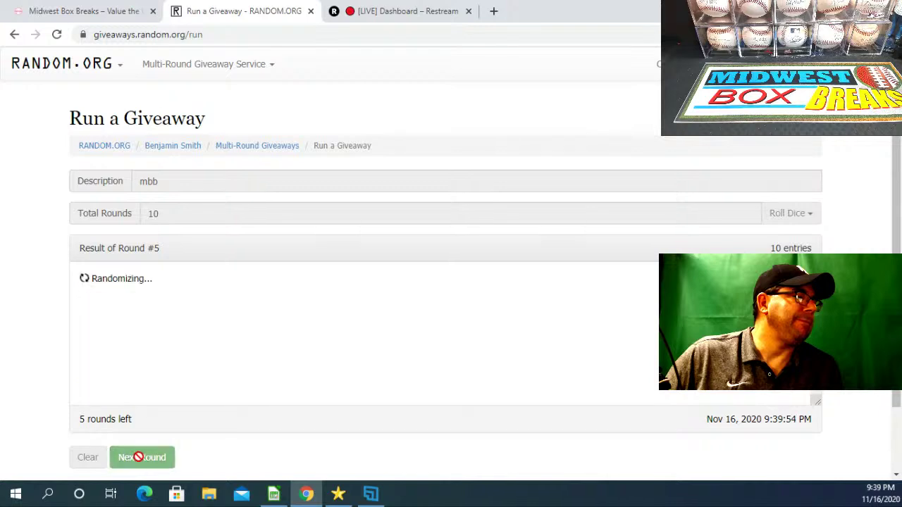
left_click(141, 458)
left_click(141, 458)
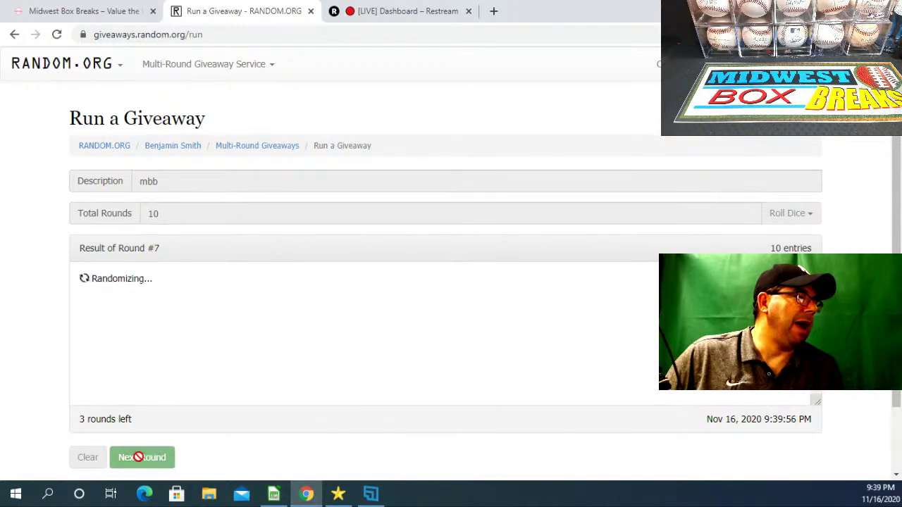
left_click(140, 458)
left_click(140, 458)
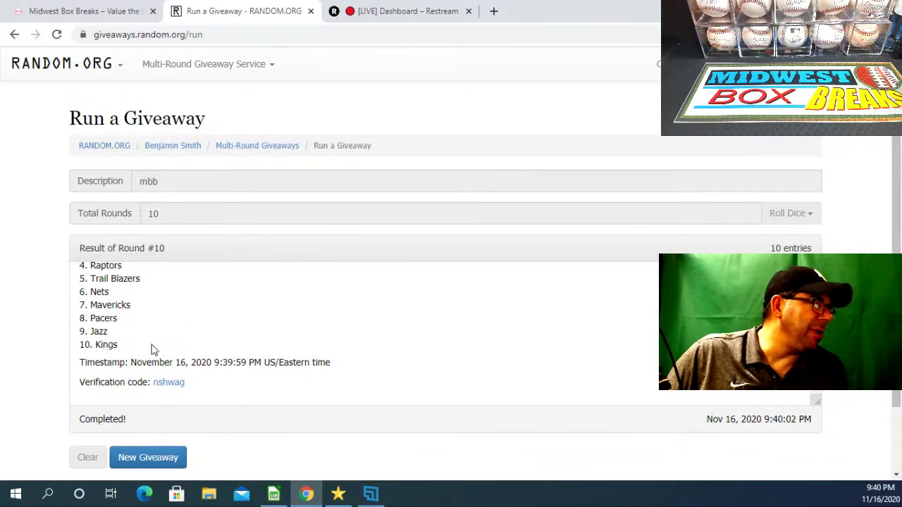
Copy the ten numbered team names from the round 10 result, Bucks through Kings.
left_click_drag(129, 345, 79, 277)
right_click(93, 299)
left_click(118, 310)
Switch to LibreOffice Calc and replace the teams in A21:A30 with the copied shuffled list, clearing contents but keeping formats.
left_click(273, 494)
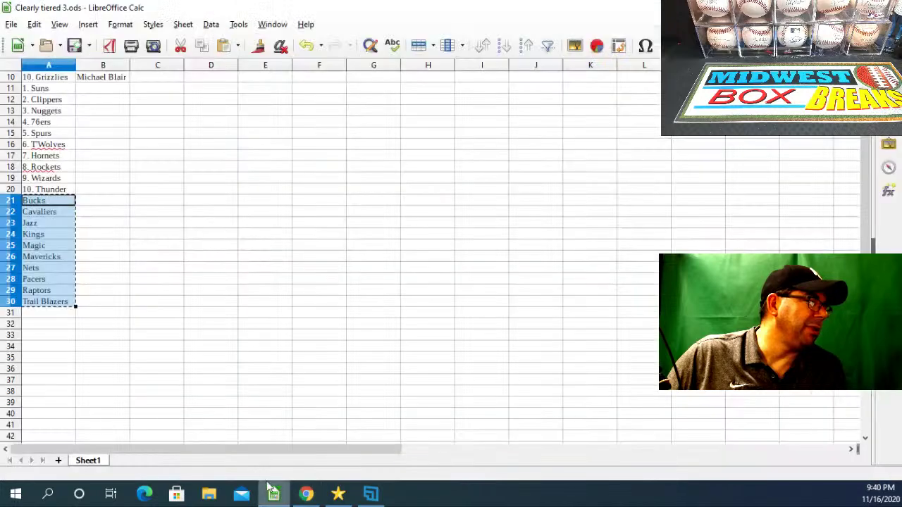
right_click(62, 278)
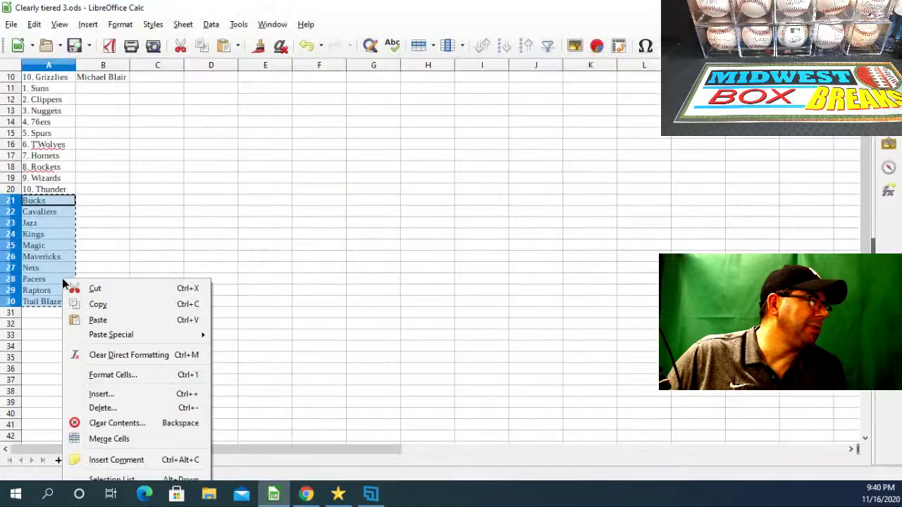
left_click(134, 423)
left_click(462, 296)
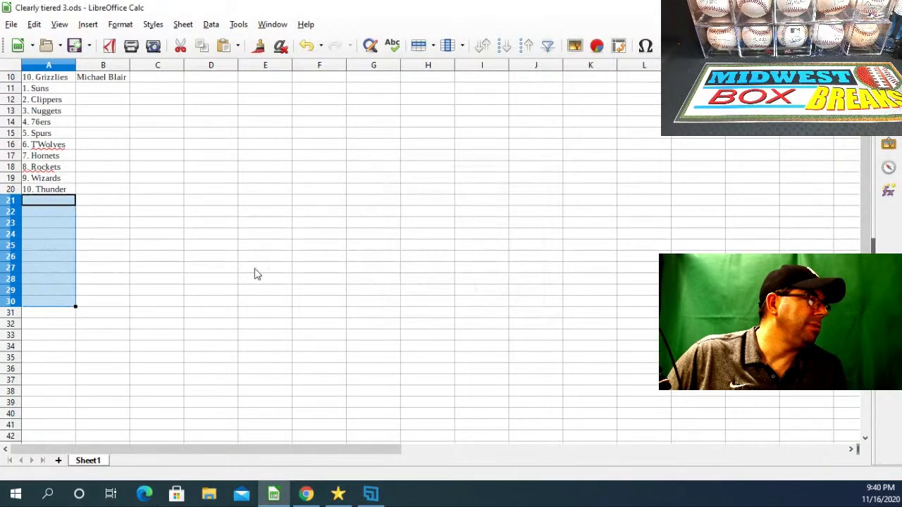
right_click(49, 204)
left_click(86, 241)
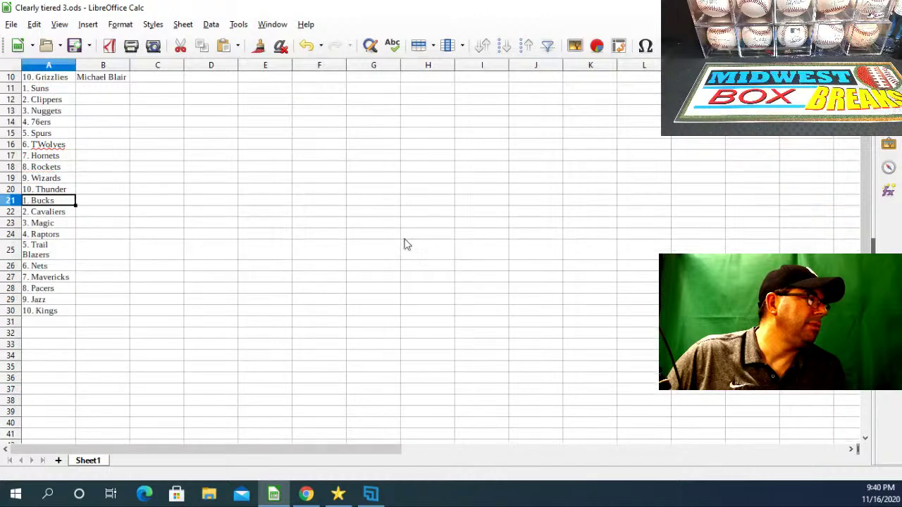
Copy the ten participant names in B1:B10 and switch to Chrome.
scroll(866, 180, "up", 3)
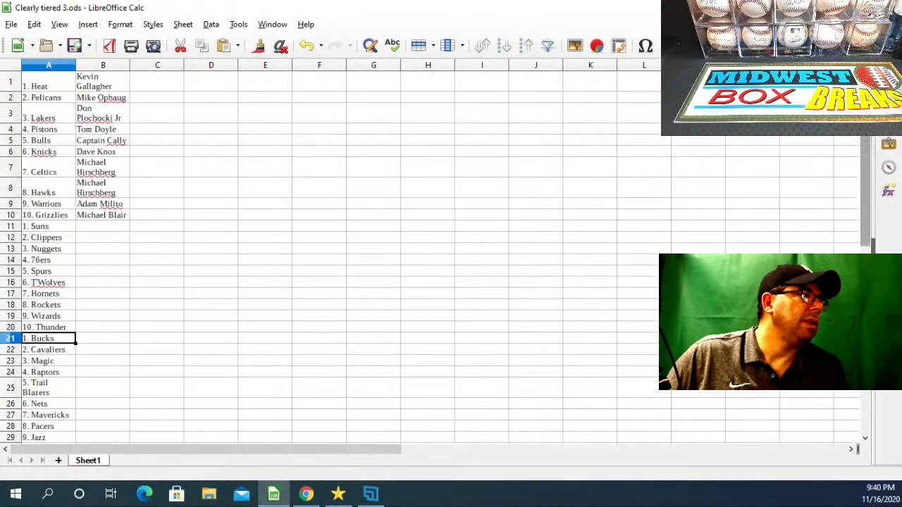
left_click_drag(116, 83, 101, 221)
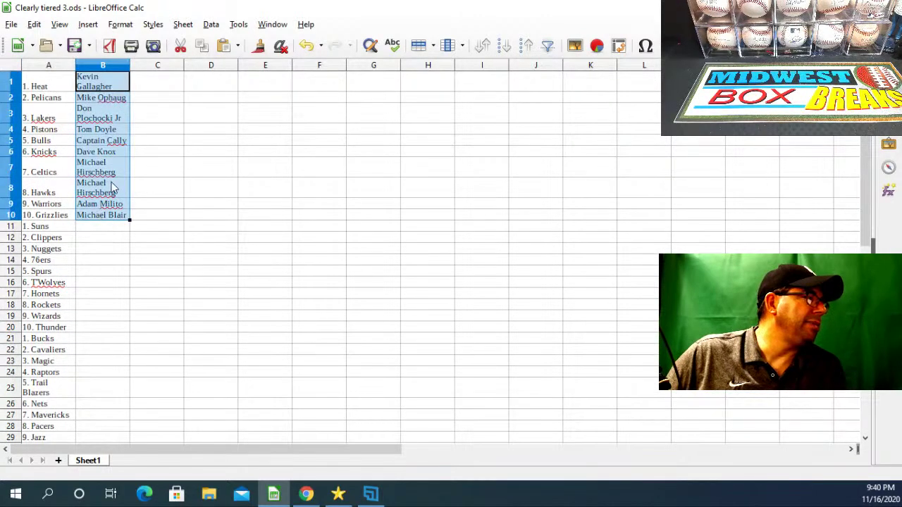
right_click(111, 194)
left_click(147, 202)
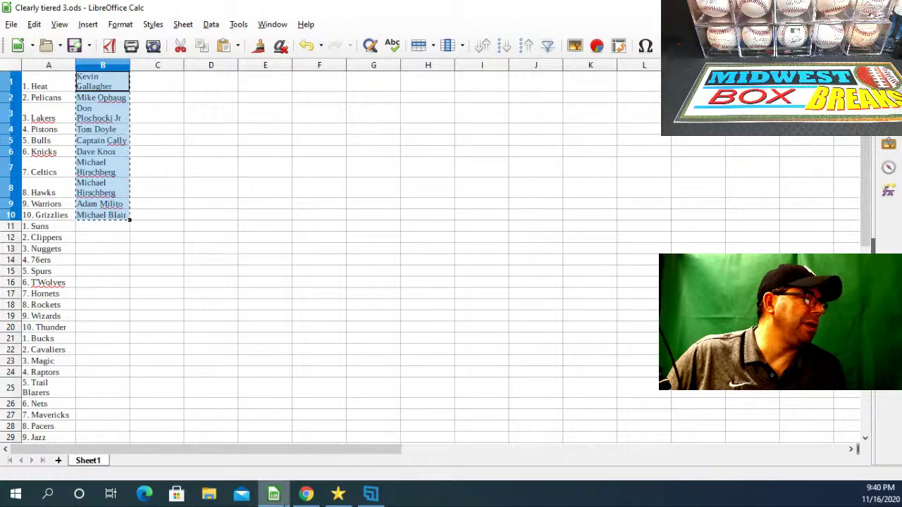
left_click(306, 494)
Start a new giveaway with the copied participant names as entries and the description mbb.
left_click(146, 457)
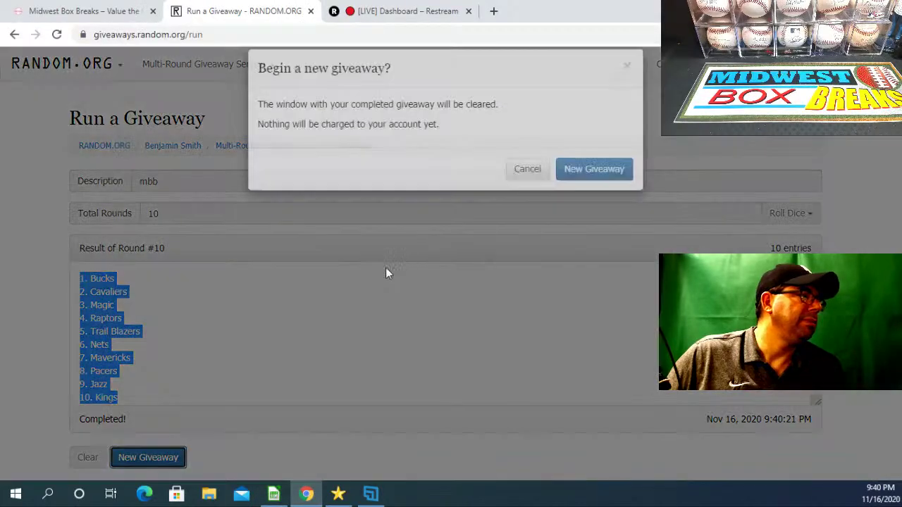
left_click(585, 188)
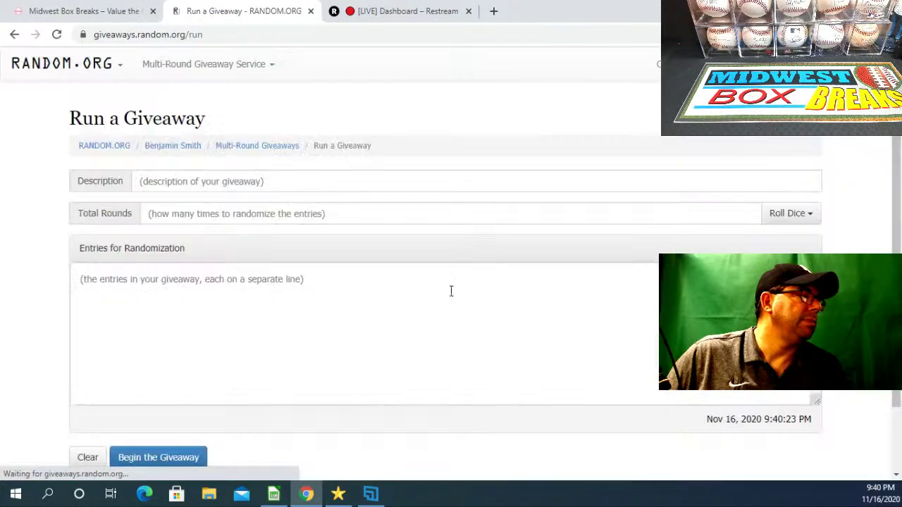
left_click(94, 280)
right_click(94, 281)
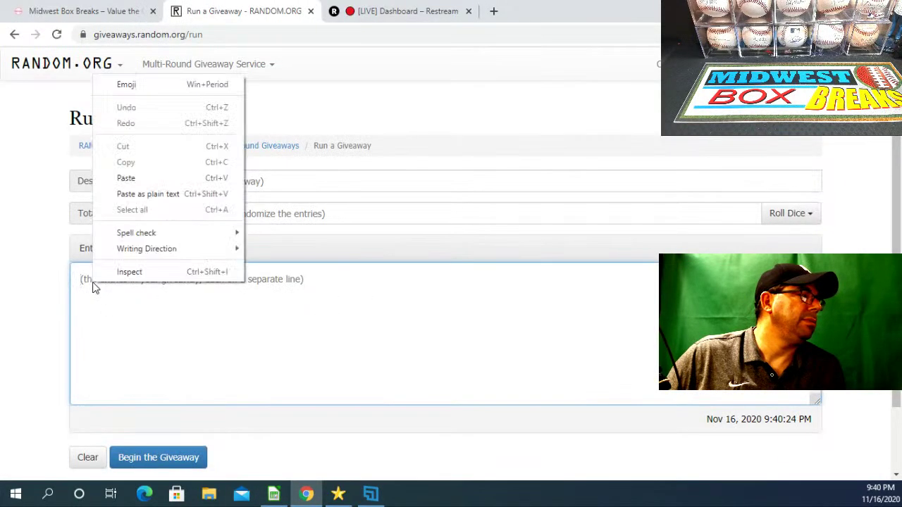
left_click(144, 185)
left_click(202, 176)
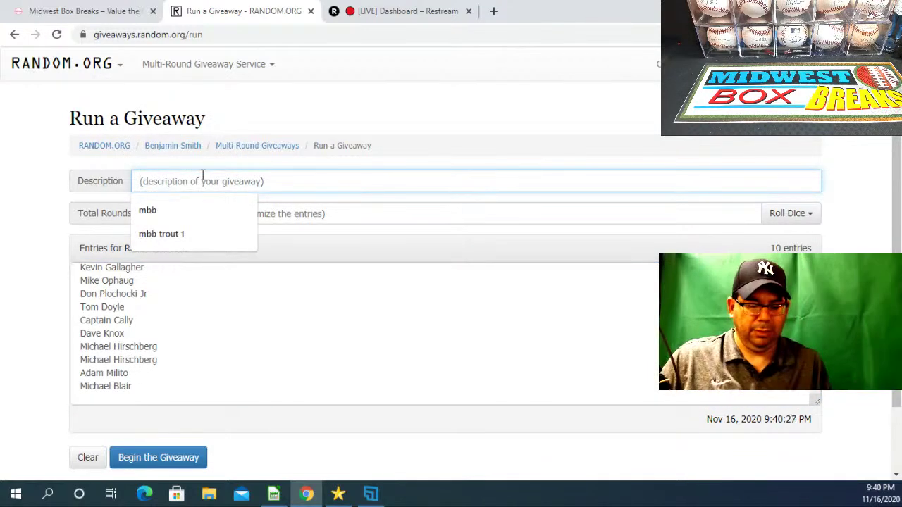
type("mbb")
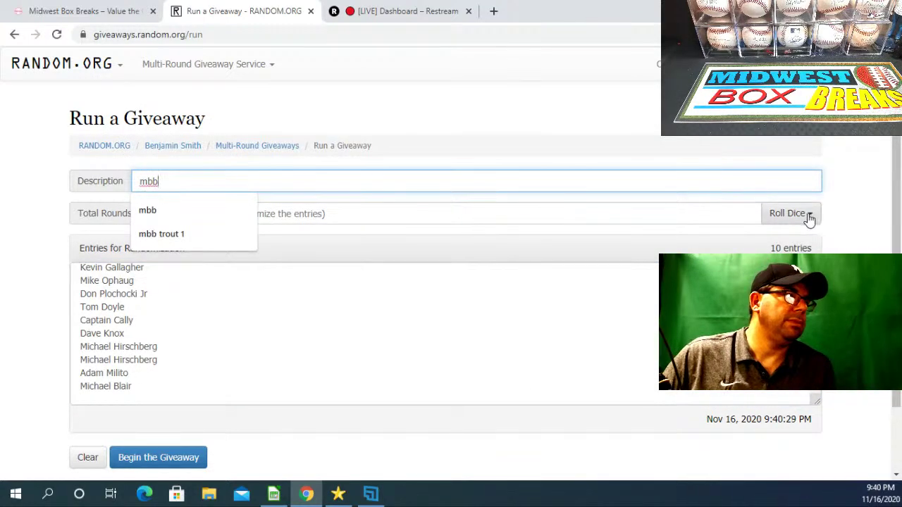
Set the total rounds for the participant list with a 3d6 dice roll and begin the giveaway.
left_click(810, 217)
left_click(754, 255)
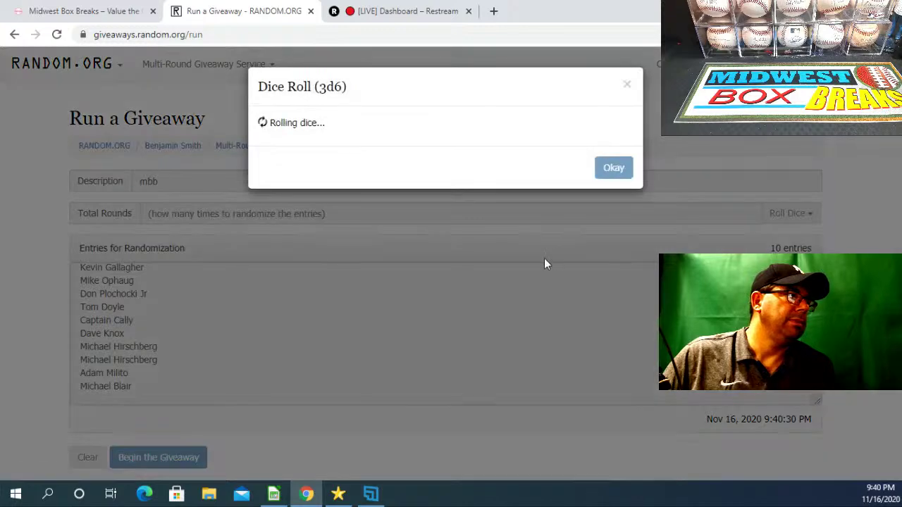
left_click(614, 229)
left_click(170, 459)
left_click(619, 231)
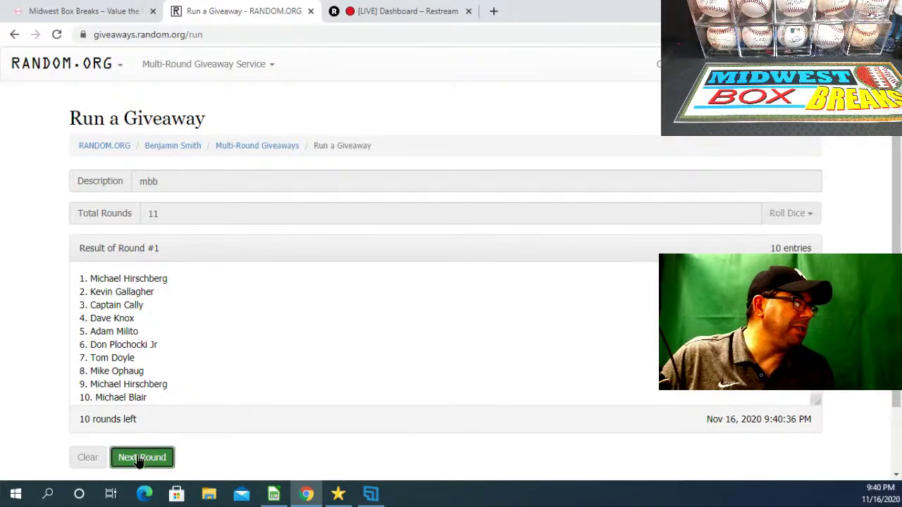
Run the remaining randomization rounds of the participant list through round 11.
left_click(139, 458)
left_click(139, 458)
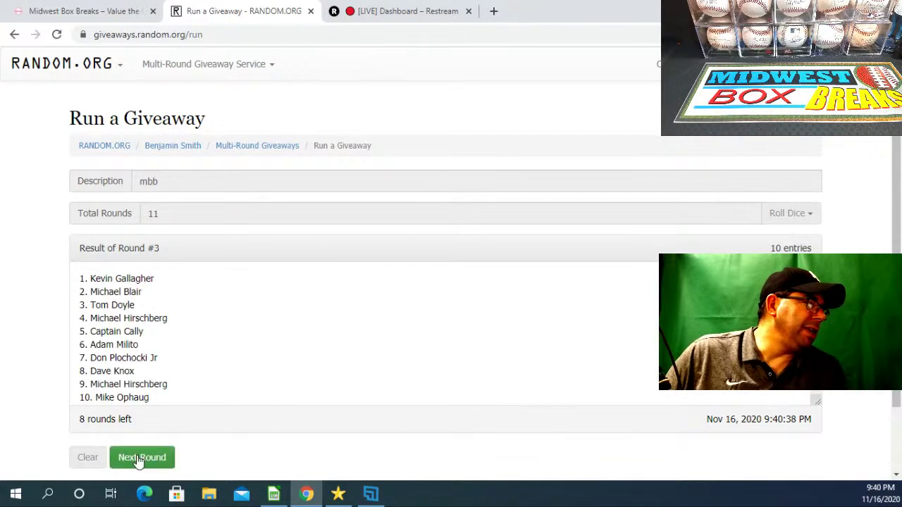
left_click(139, 458)
left_click(139, 458)
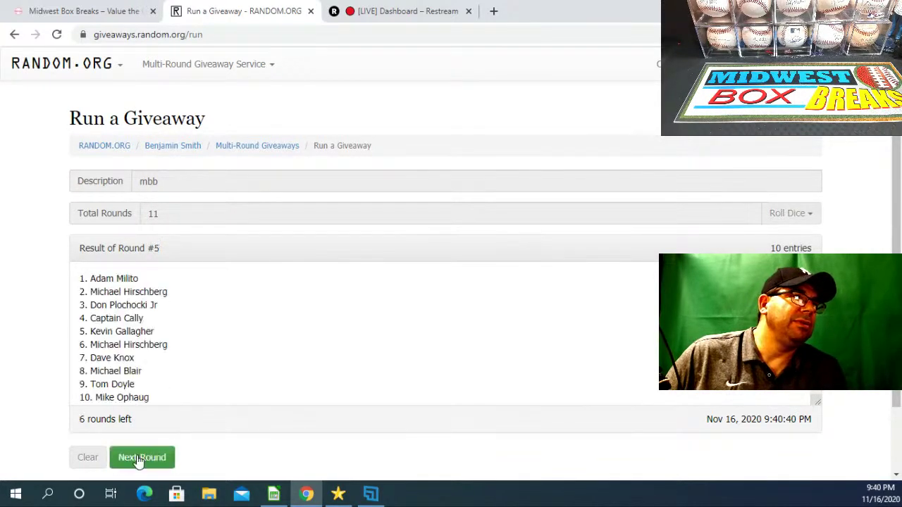
left_click(139, 458)
left_click(138, 457)
left_click(137, 457)
left_click(137, 457)
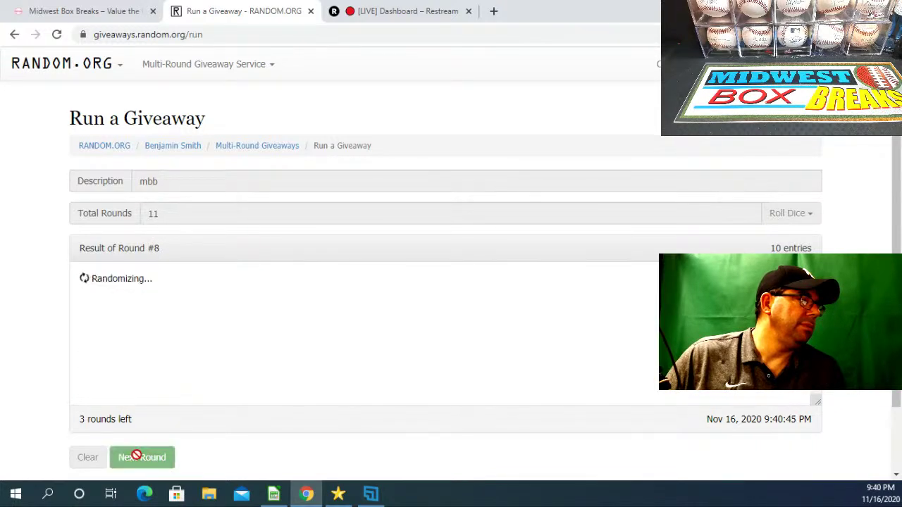
left_click(137, 457)
left_click(136, 456)
left_click(137, 457)
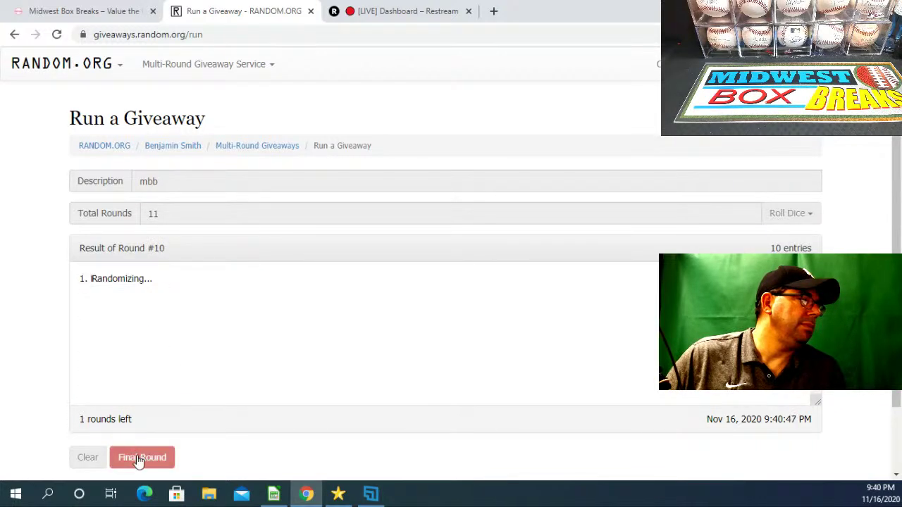
Copy the ten numbered participant names from the round 11 result.
scroll(809, 390, "down", 2)
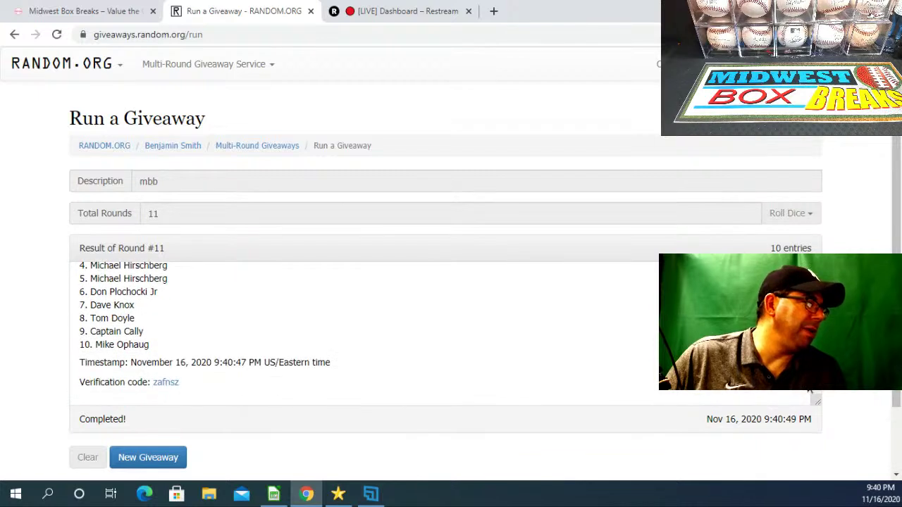
left_click_drag(159, 348, 78, 278)
right_click(85, 286)
left_click(113, 299)
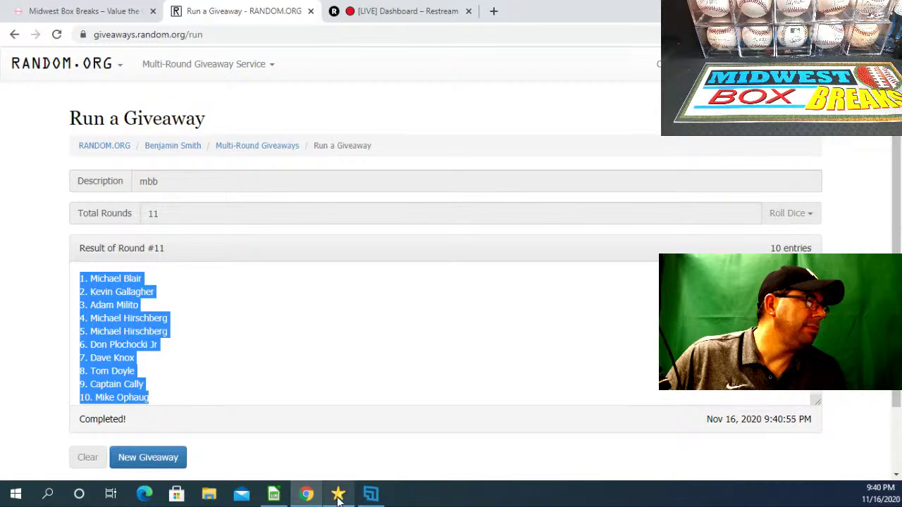
Switch to the Clearly tiered 3.ods spreadsheet in LibreOffice Calc and clear the old participant names from B1:B10.
left_click(274, 494)
right_click(122, 179)
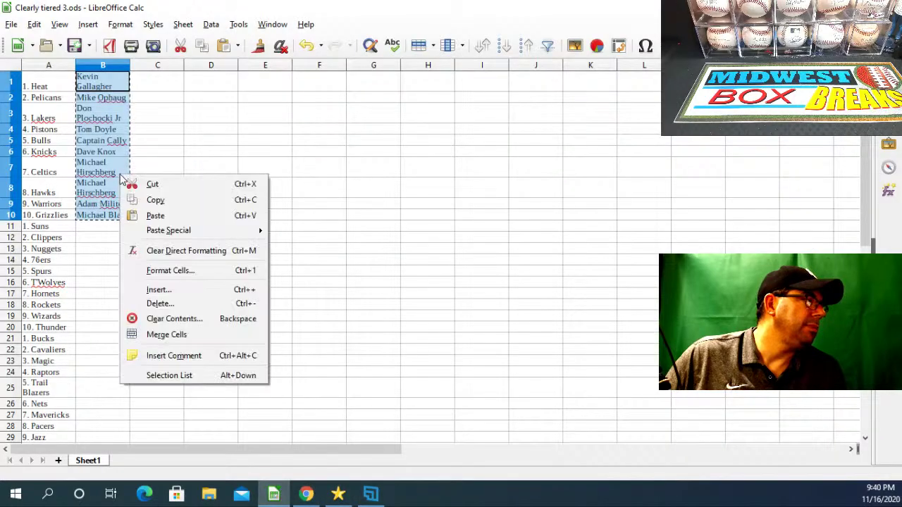
left_click(200, 323)
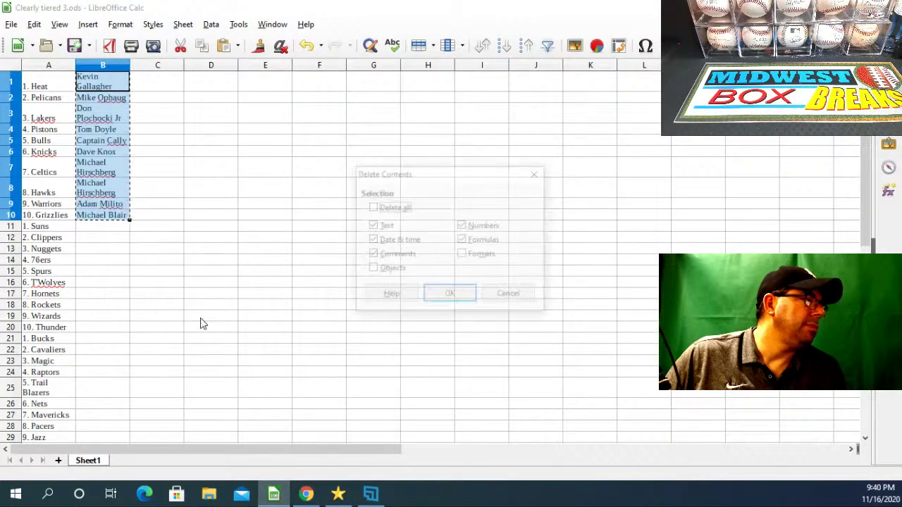
left_click(462, 295)
Paste the shuffled participant list beside each of the three team tiers, starting at cells B1, B11 and B21.
left_click(103, 81)
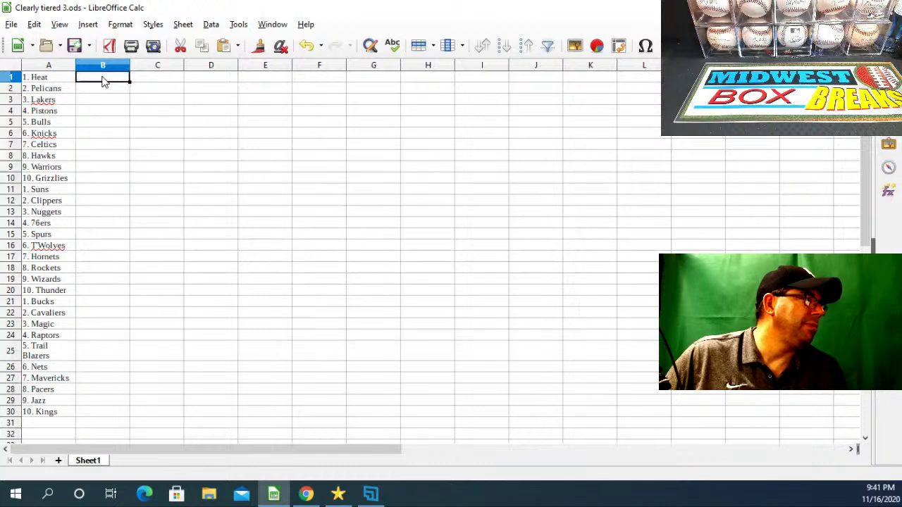
right_click(105, 80)
left_click(145, 121)
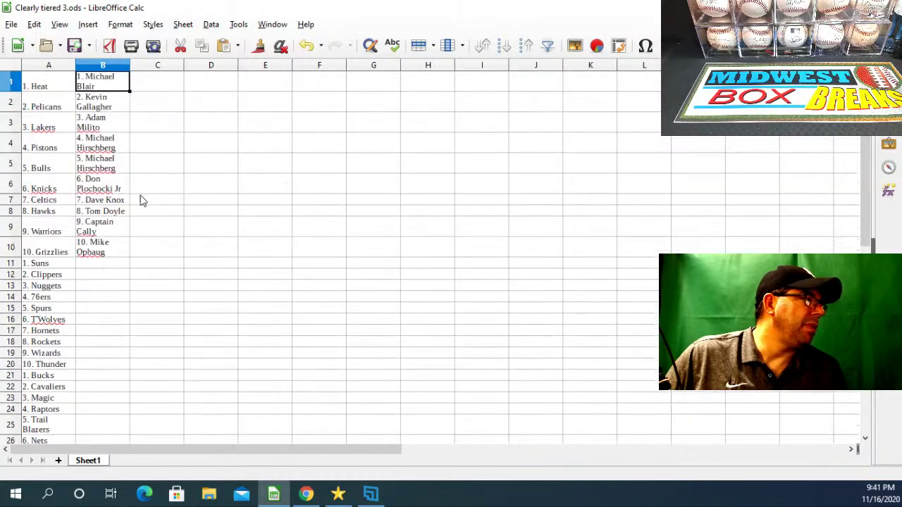
right_click(118, 266)
left_click(152, 304)
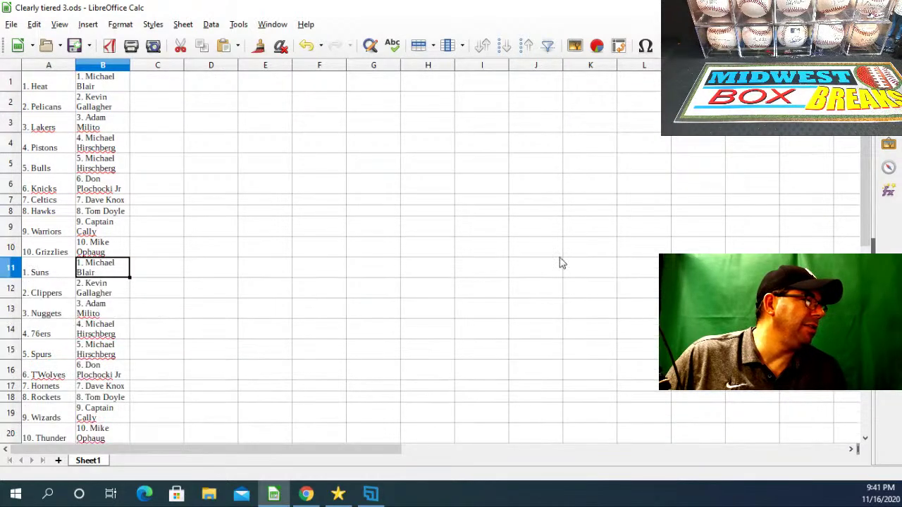
left_click_drag(863, 142, 861, 187)
right_click(109, 247)
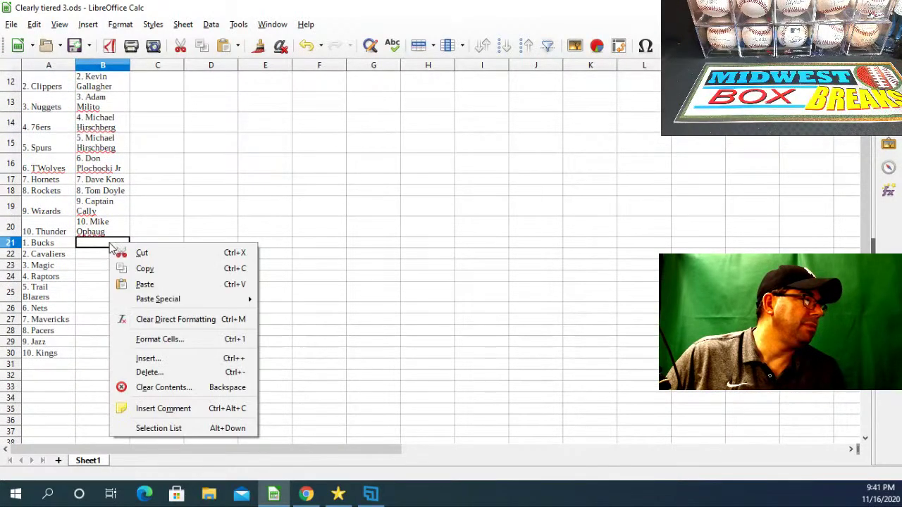
left_click(151, 285)
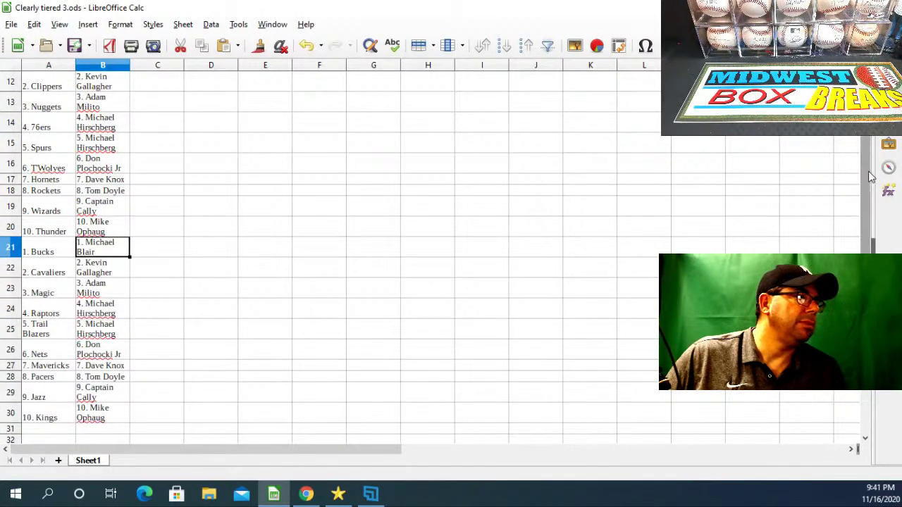
Copy the complete table of teams and paired participants in A1:B30.
left_click_drag(870, 180, 869, 144)
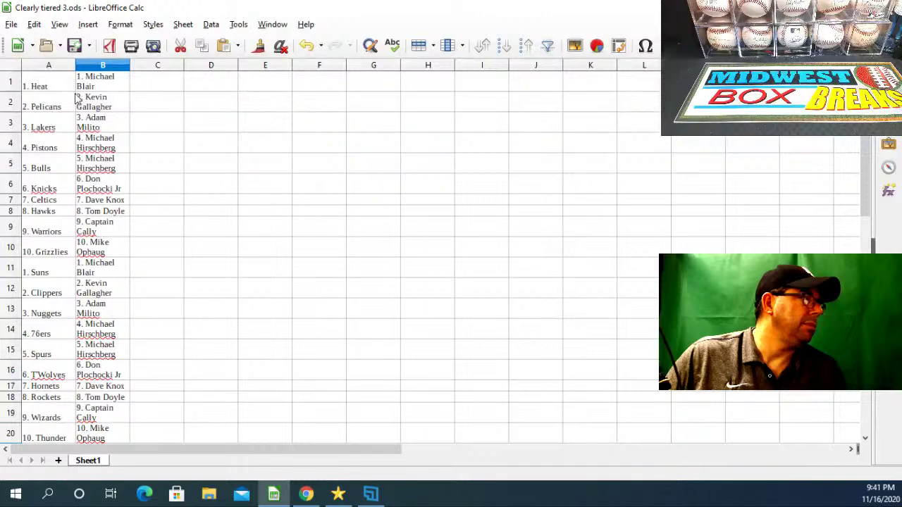
left_click_drag(49, 89, 84, 339)
right_click(60, 215)
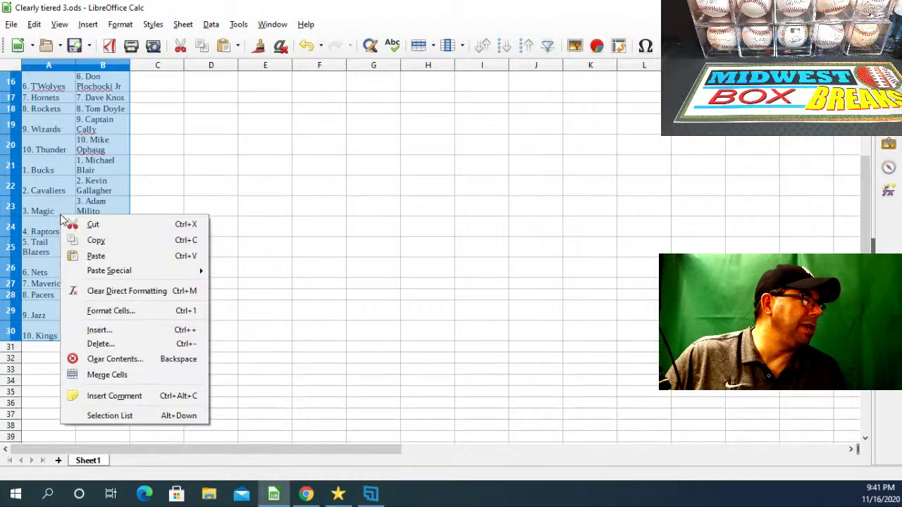
left_click(96, 241)
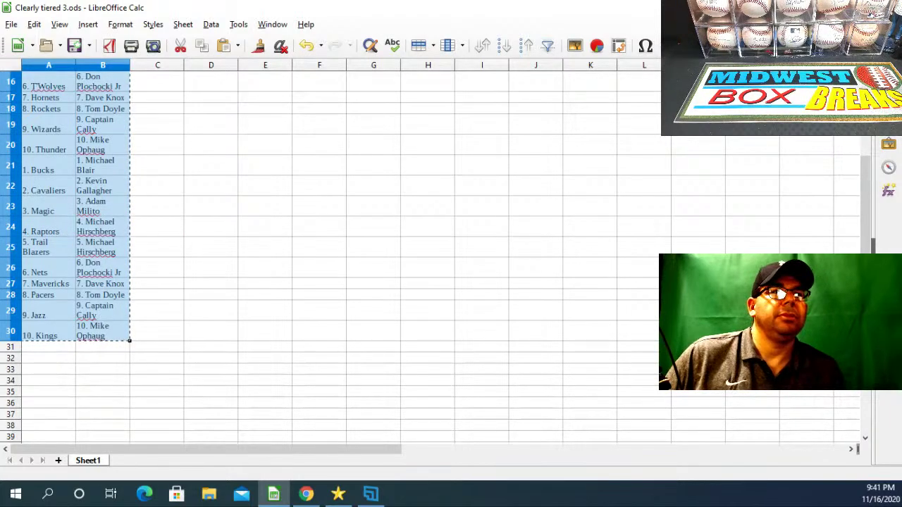